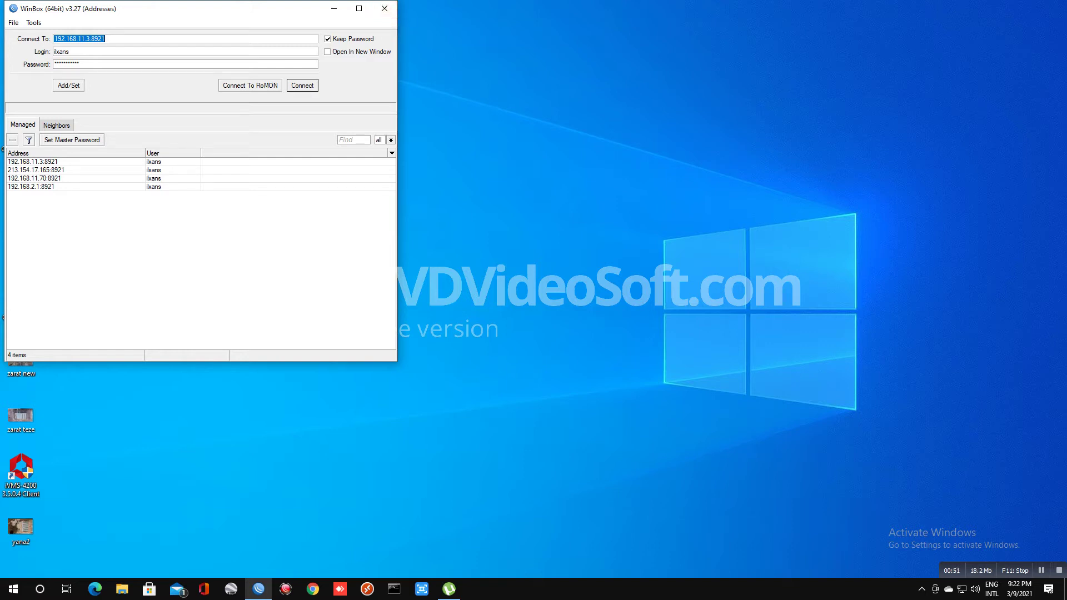
- Connect to the router at 192.168.11.3:8921 with the saved login and close µTorrent
key(Return)
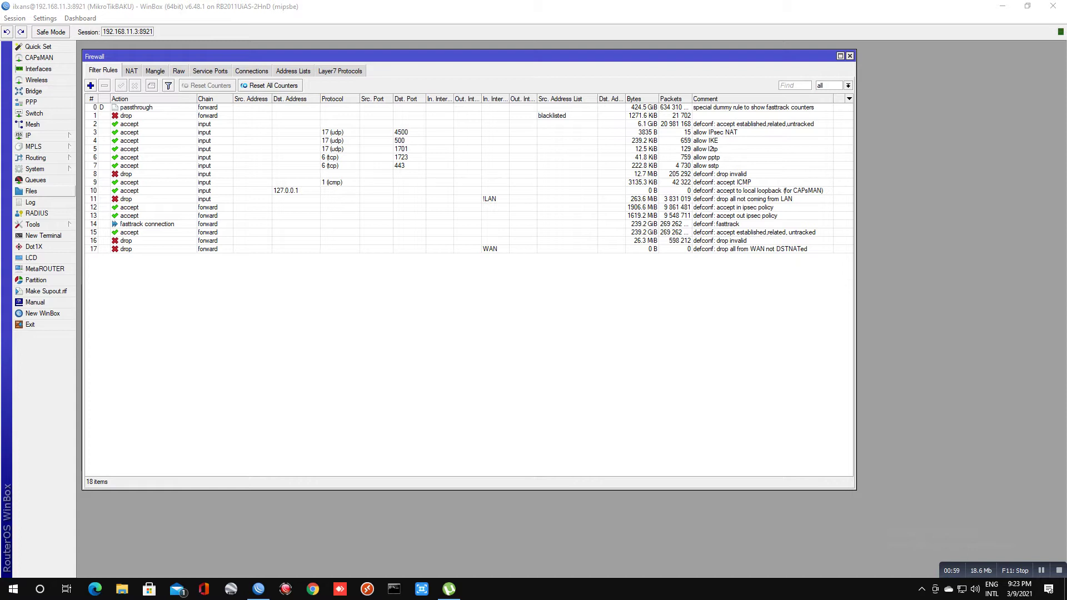
key(alt+Tab)
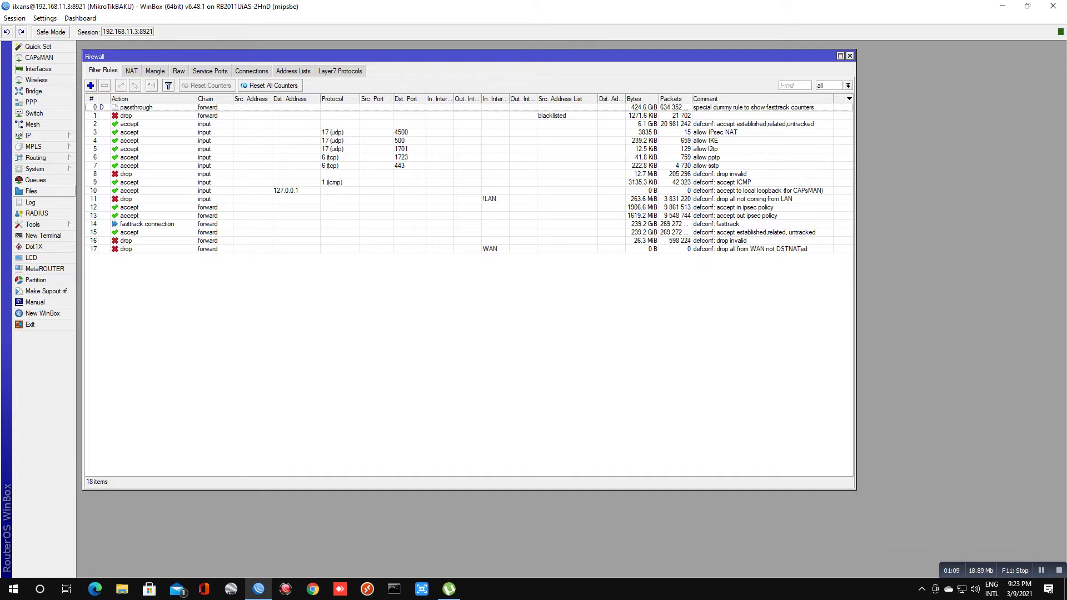
click(449, 588)
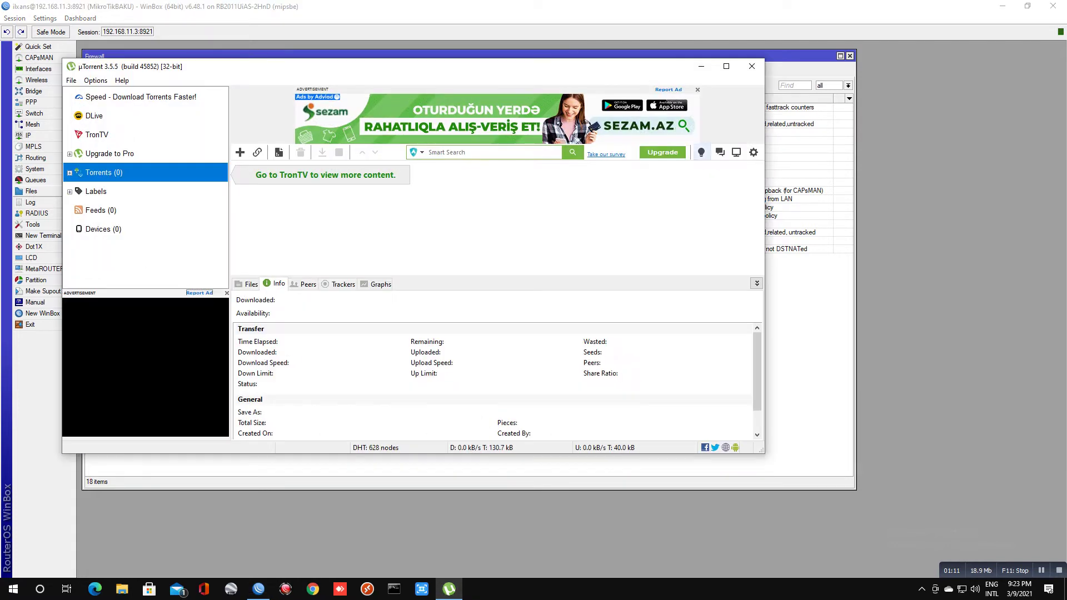
key(alt+F4)
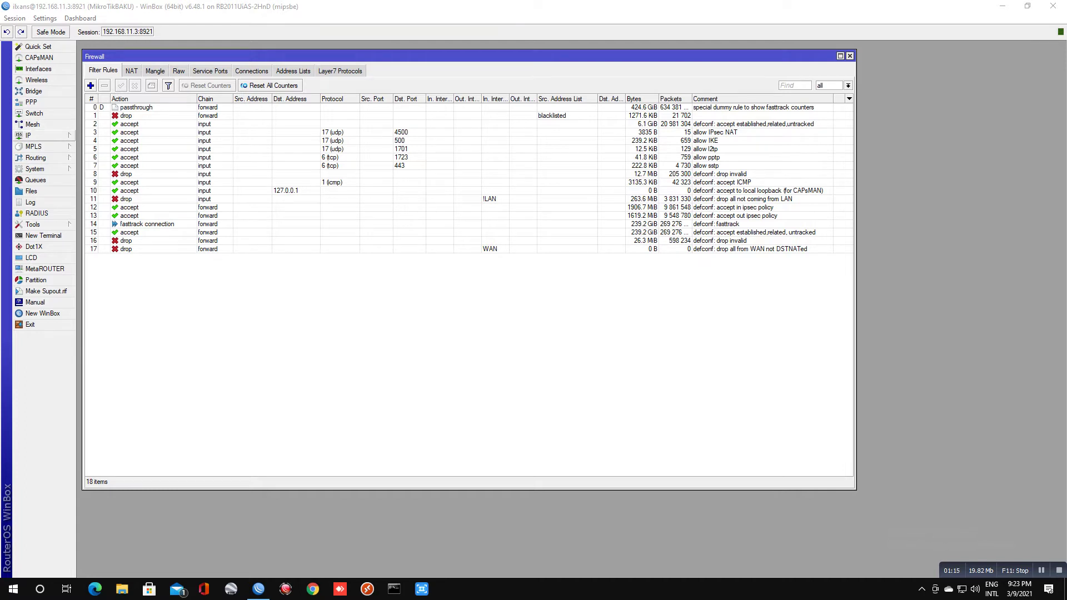
- Examine the router's existing firewall filter rules and the entries in its address lists
click(30, 135)
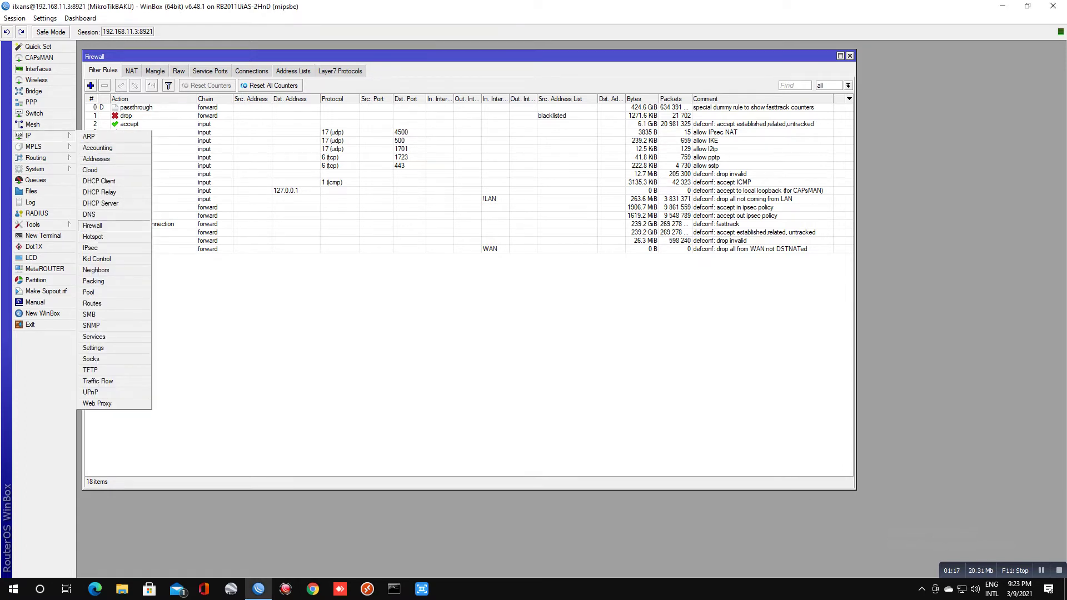
click(92, 225)
click(130, 116)
click(130, 124)
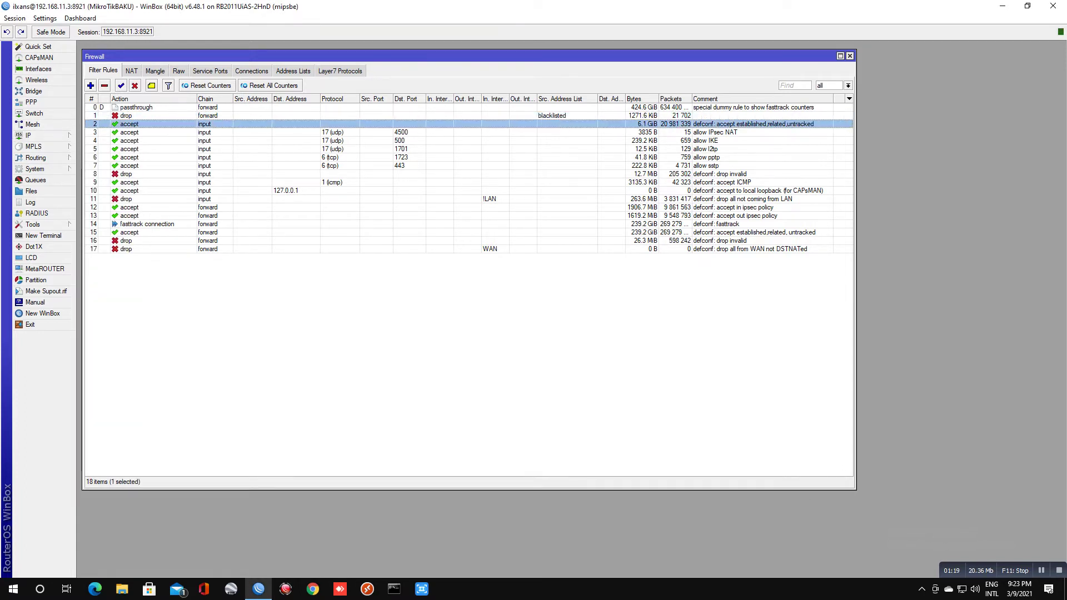
click(130, 132)
key(Down)
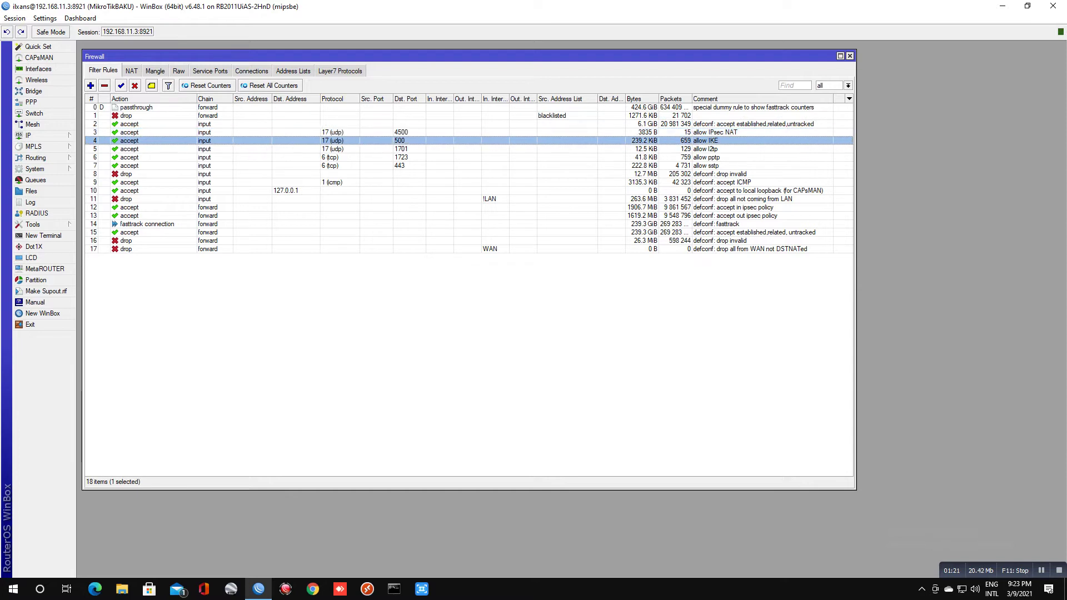
key(Home)
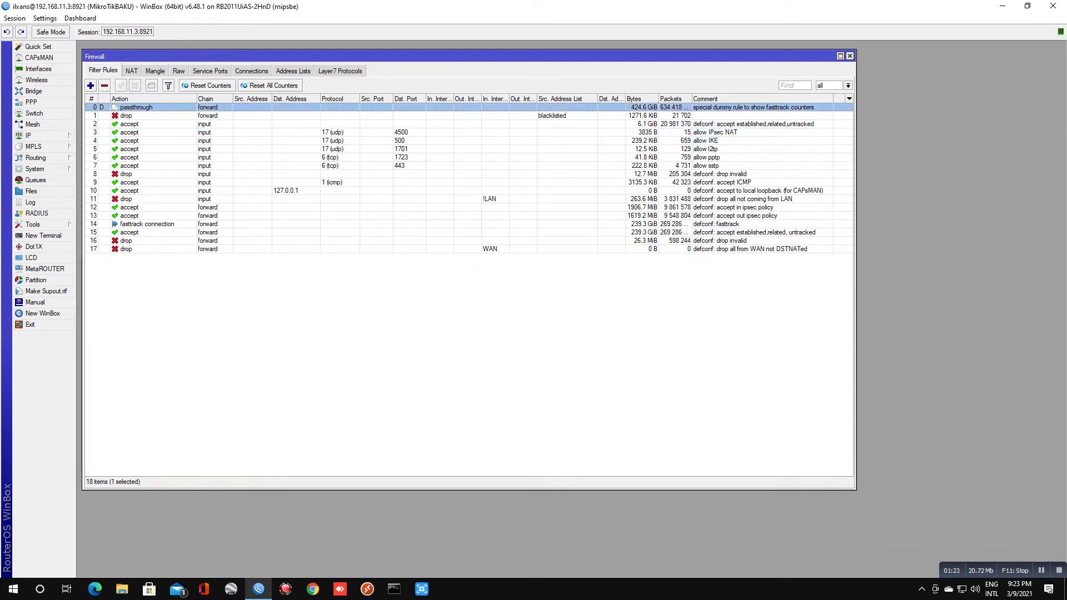
click(293, 71)
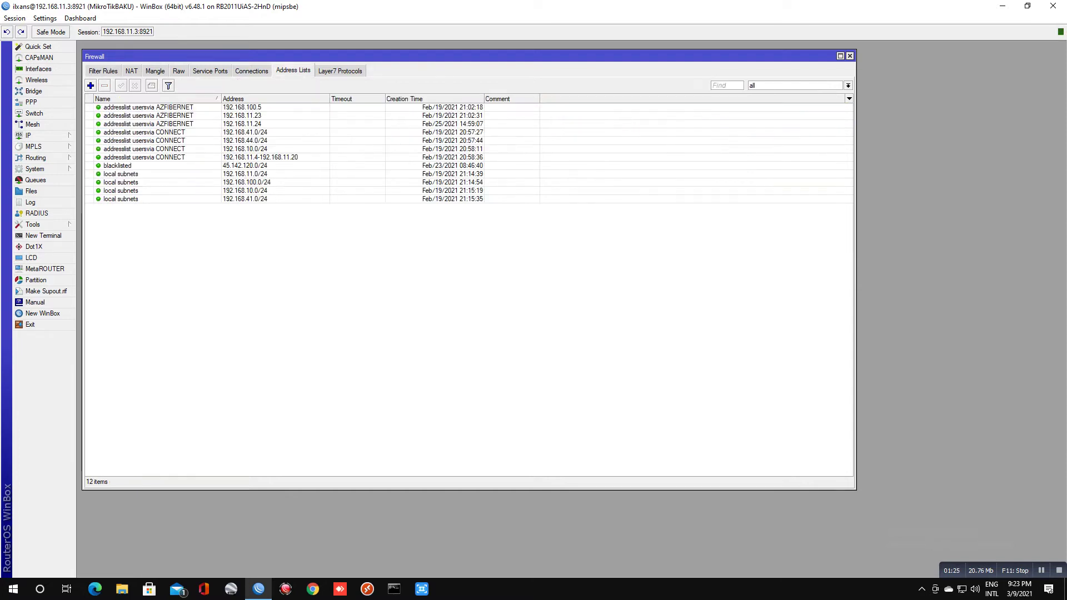
click(245, 199)
click(245, 183)
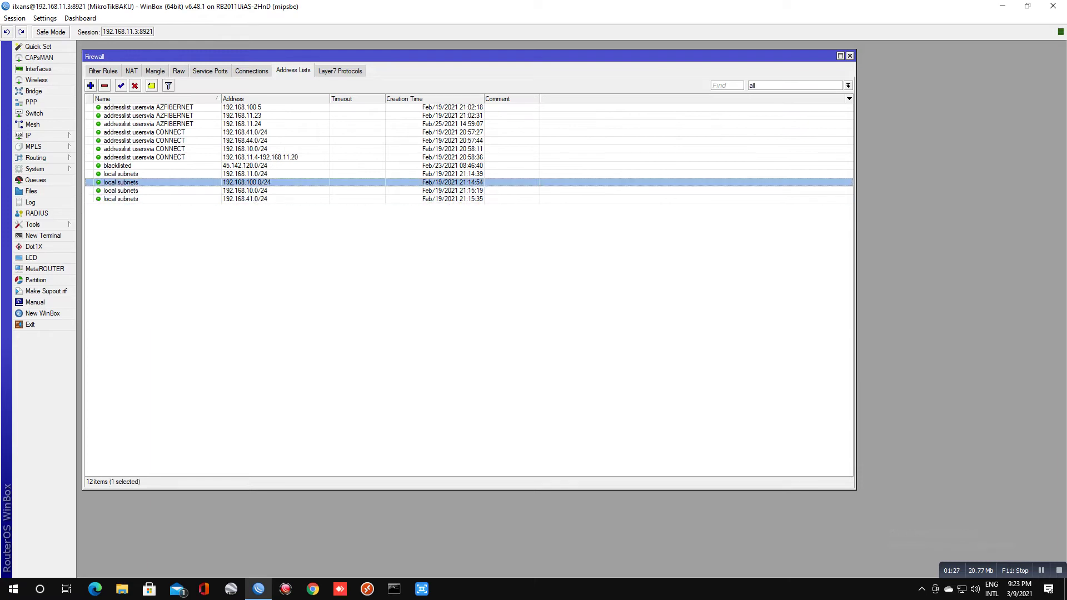
click(245, 165)
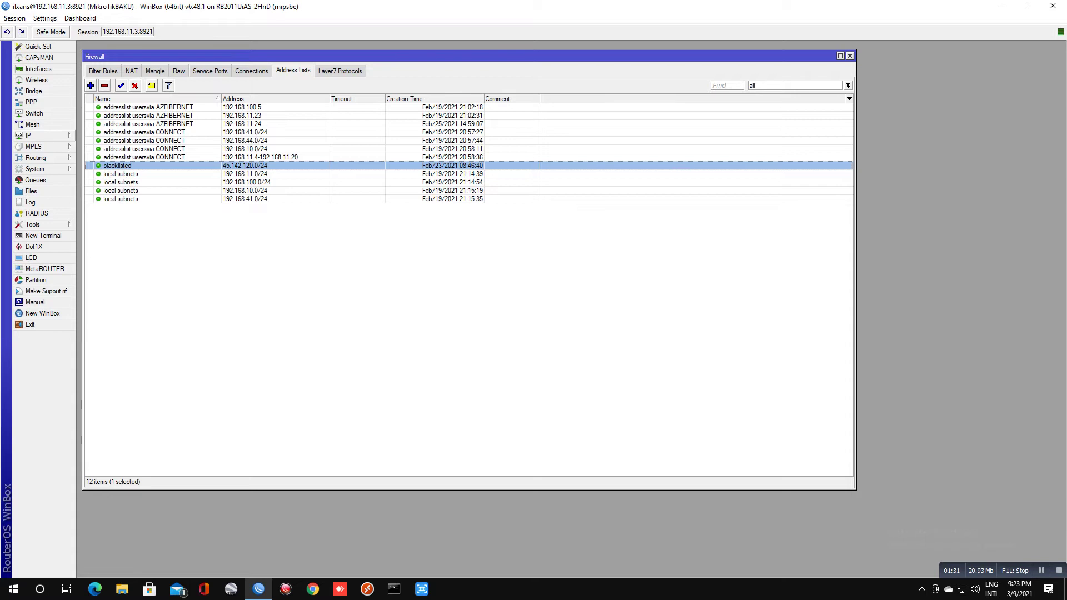
- Create a script named "block unwanted", paste the domain-blocking source for youtube and facebook, and apply it
click(35, 168)
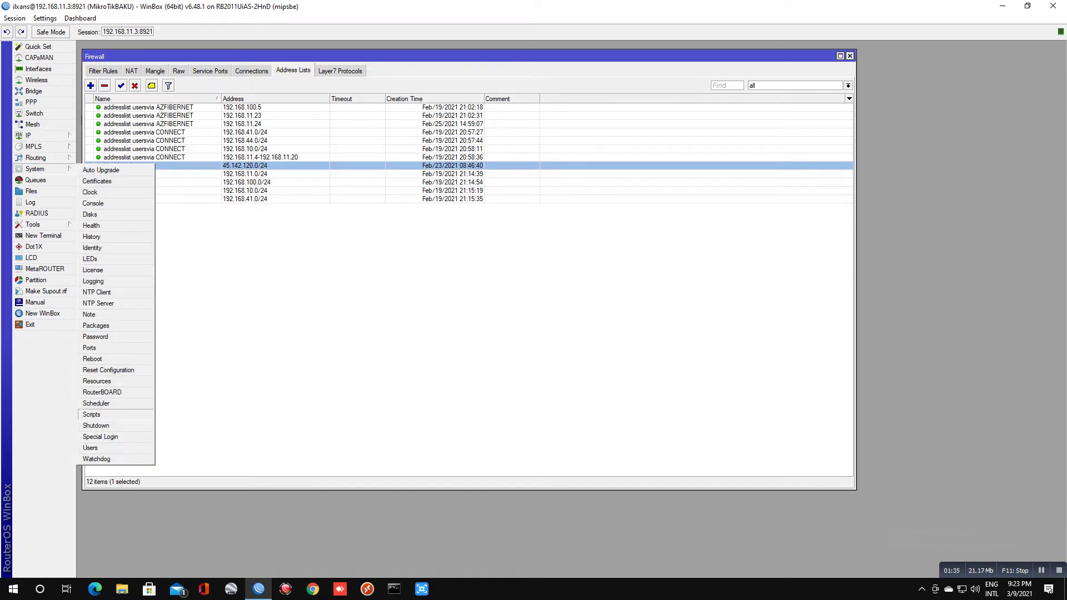
click(91, 414)
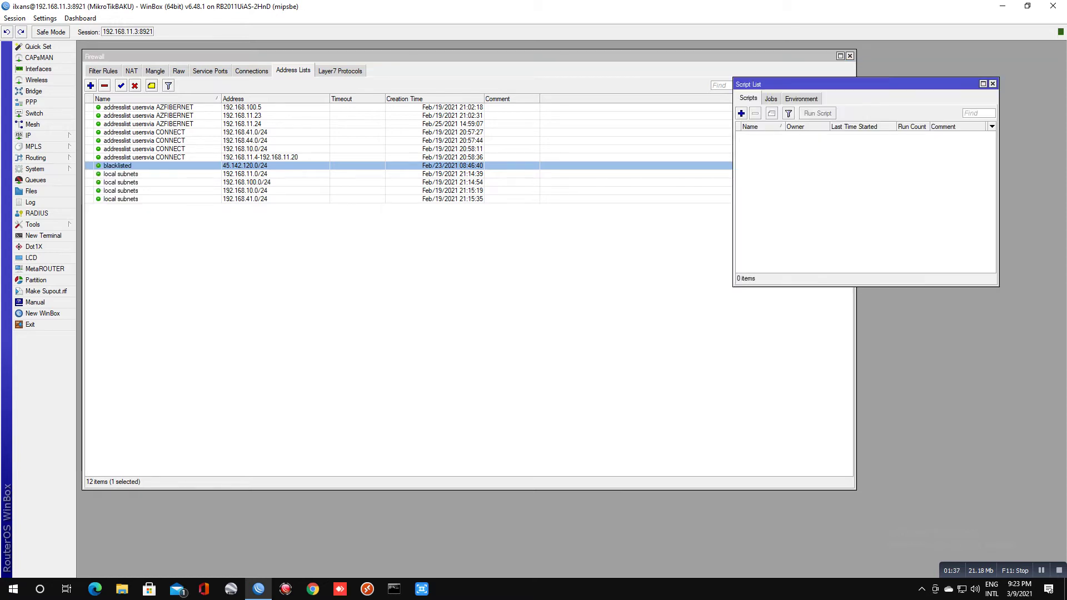
click(742, 113)
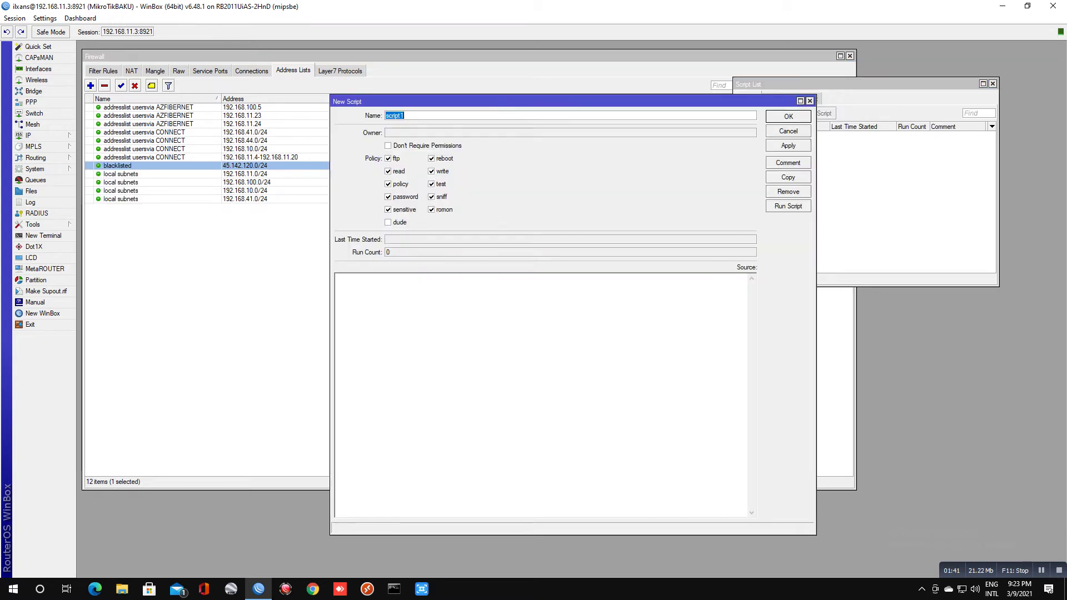
text(block unwanted)
click(337, 278)
right_click(372, 304)
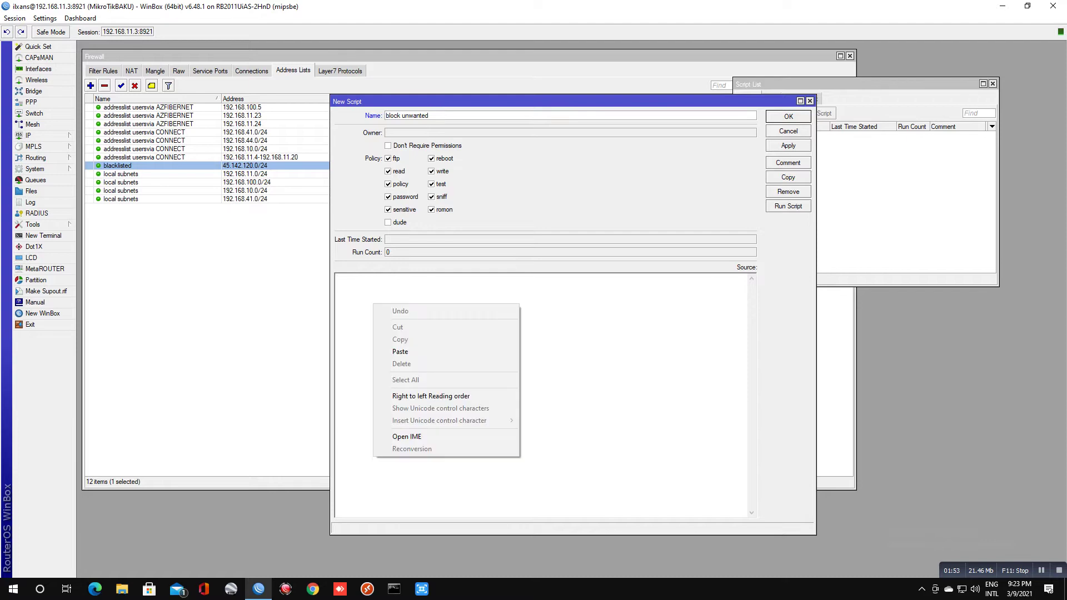
click(389, 351)
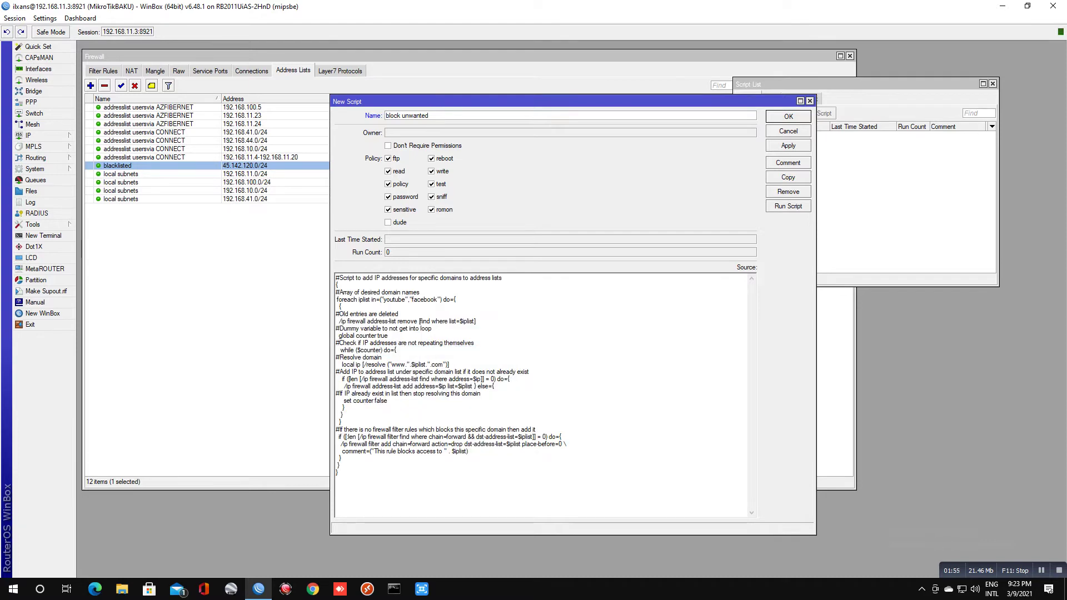
drag(341, 473, 335, 276)
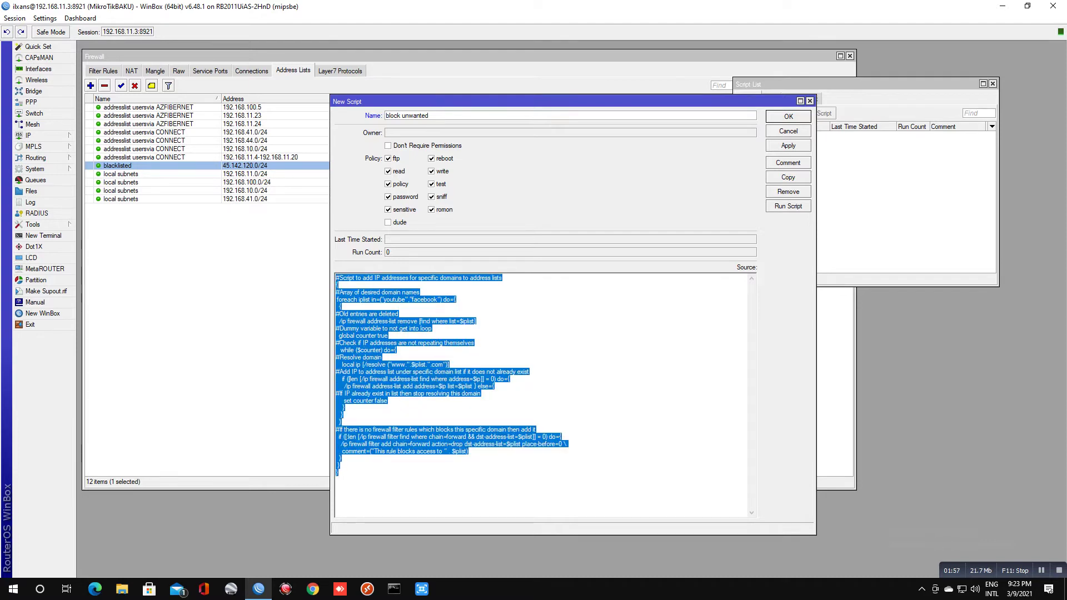
click(505, 353)
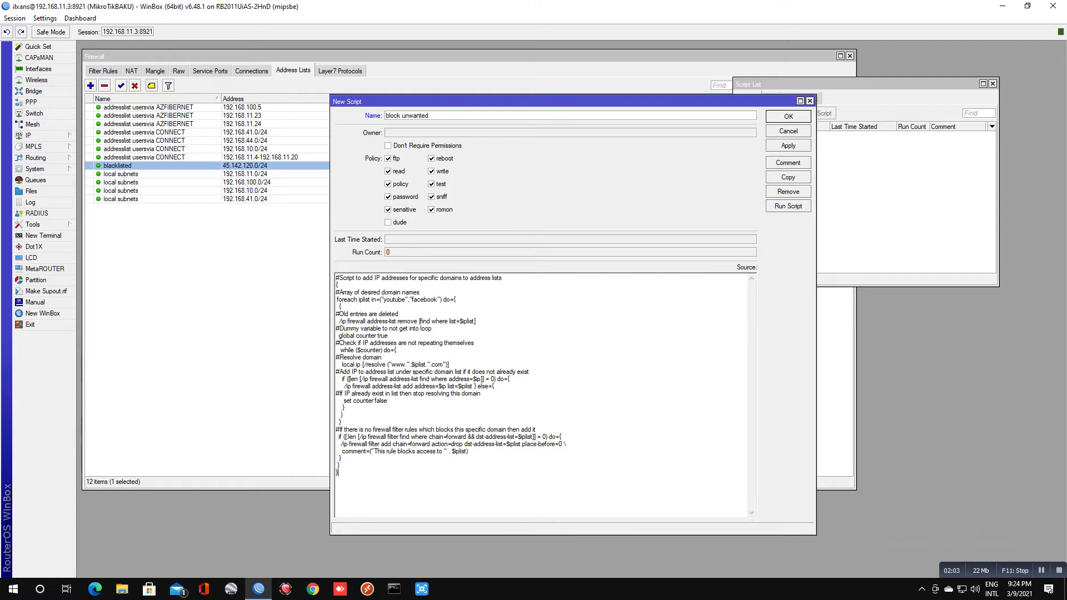
click(788, 145)
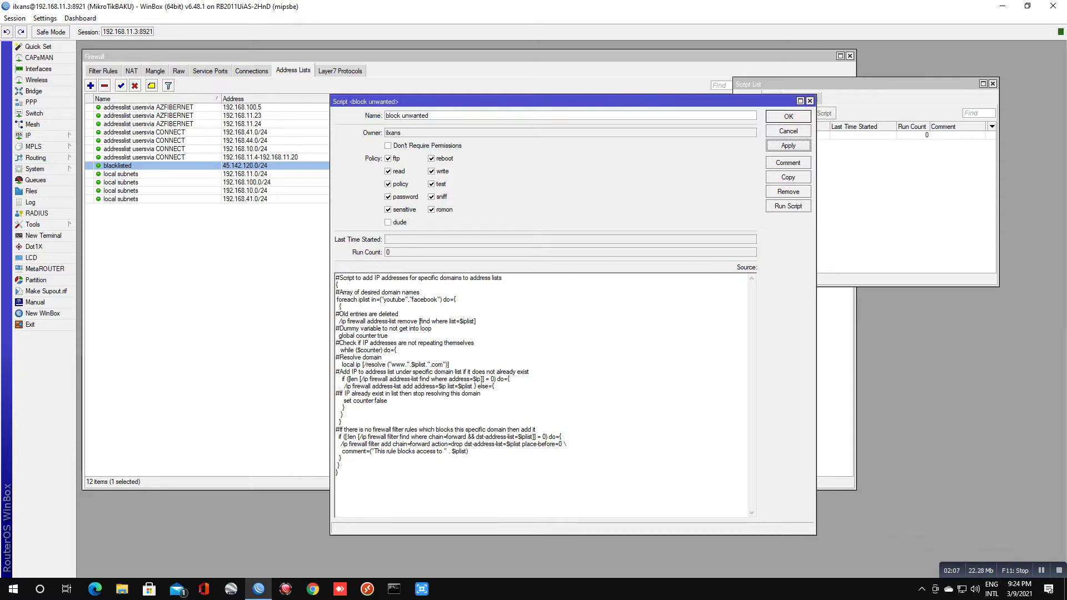
- Run the block unwanted script and check the youtube entries in the firewall address lists
click(788, 206)
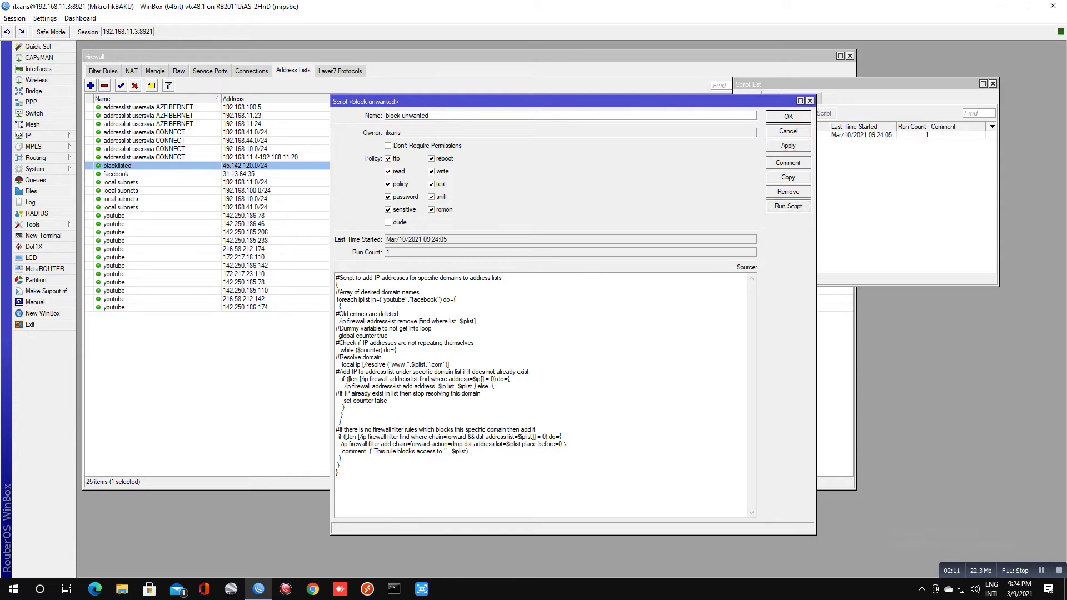
click(223, 307)
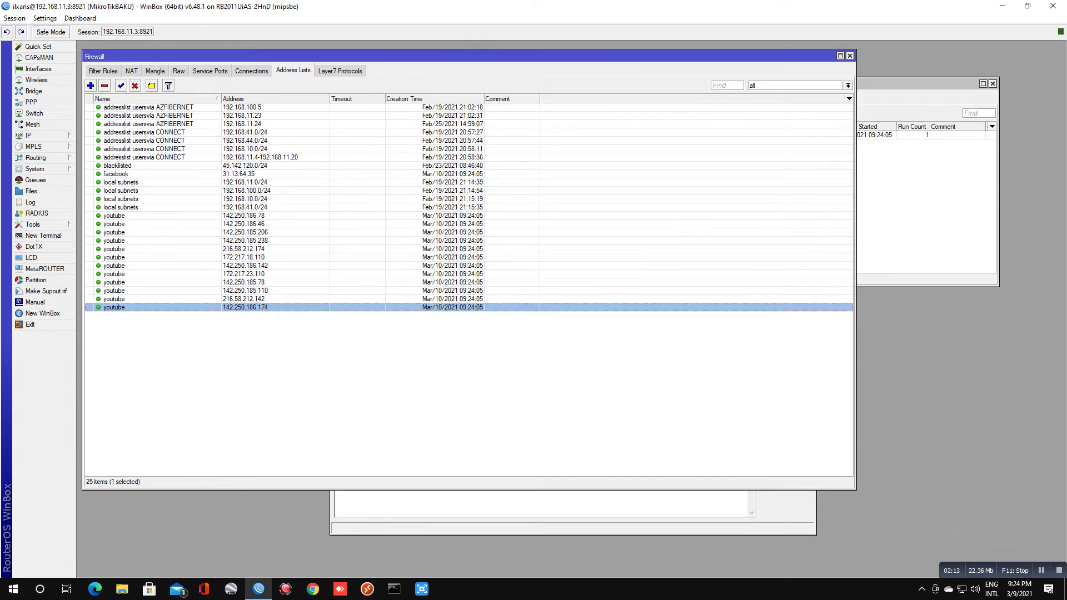
shift+click(223, 224)
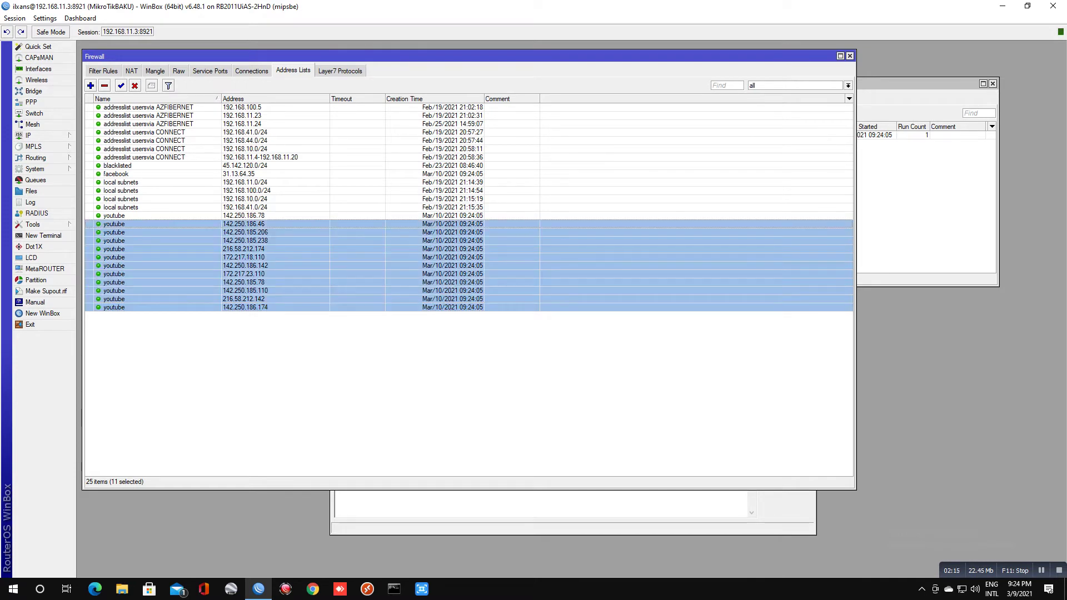
shift+click(222, 216)
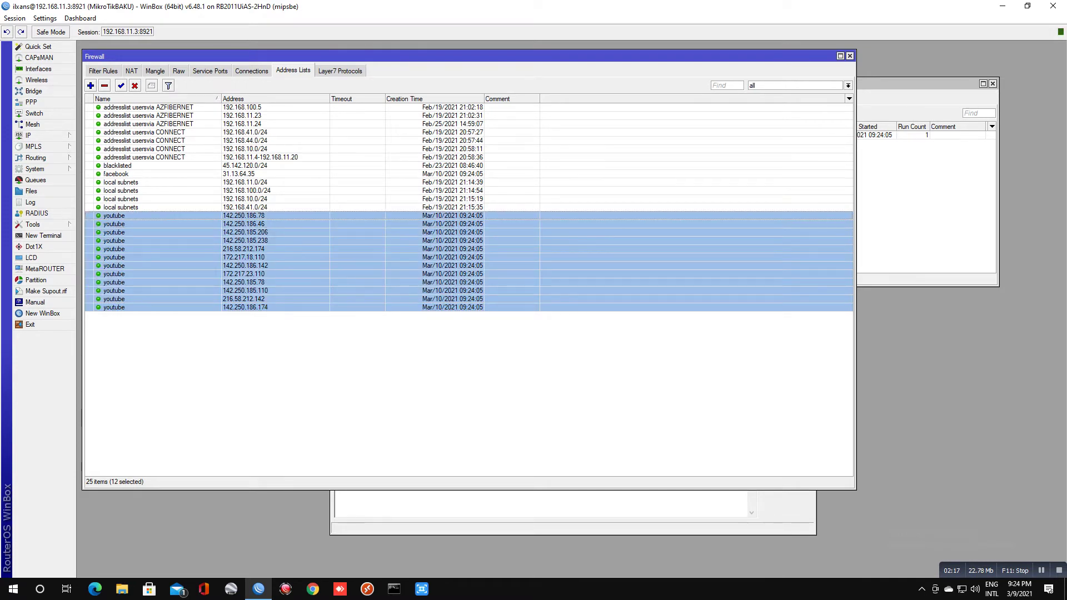
click(534, 506)
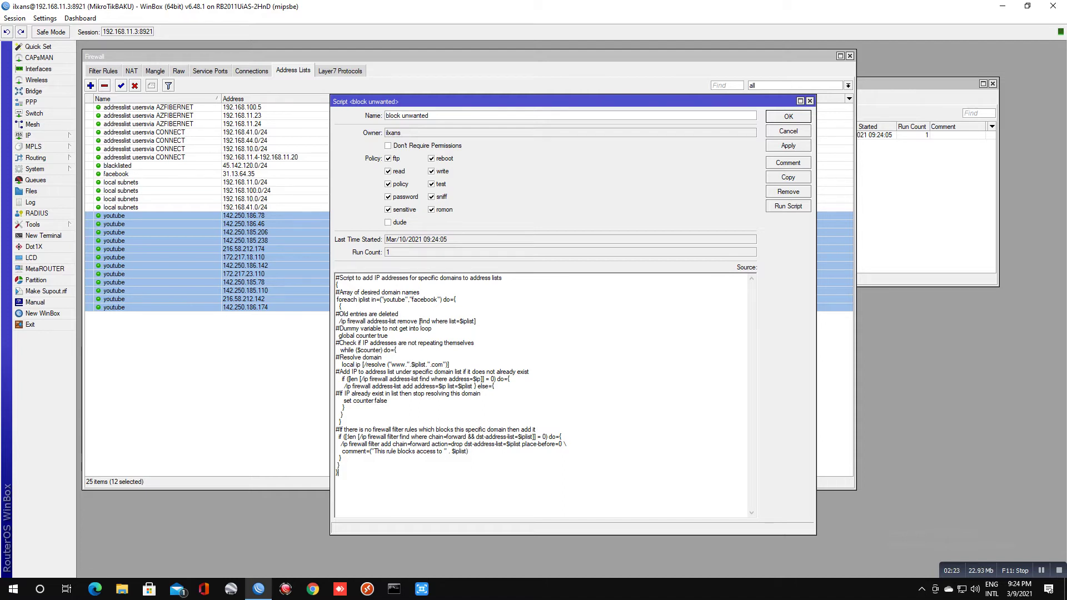
- Review the youtube and facebook drop rules in the firewall filter, widening the Dst. Address List column to read them
click(103, 72)
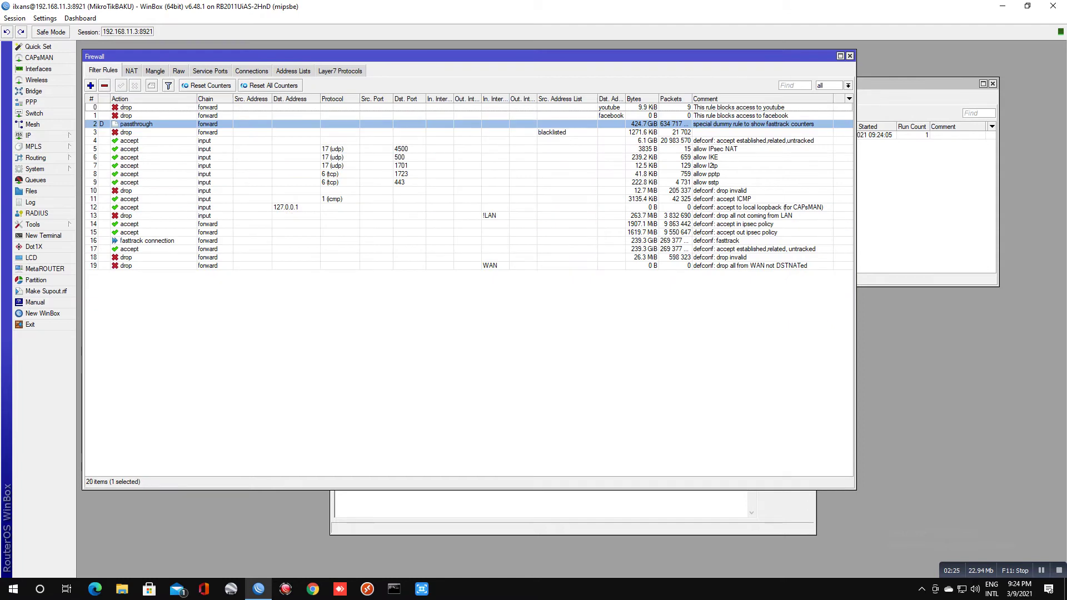
click(470, 107)
drag(626, 99, 680, 99)
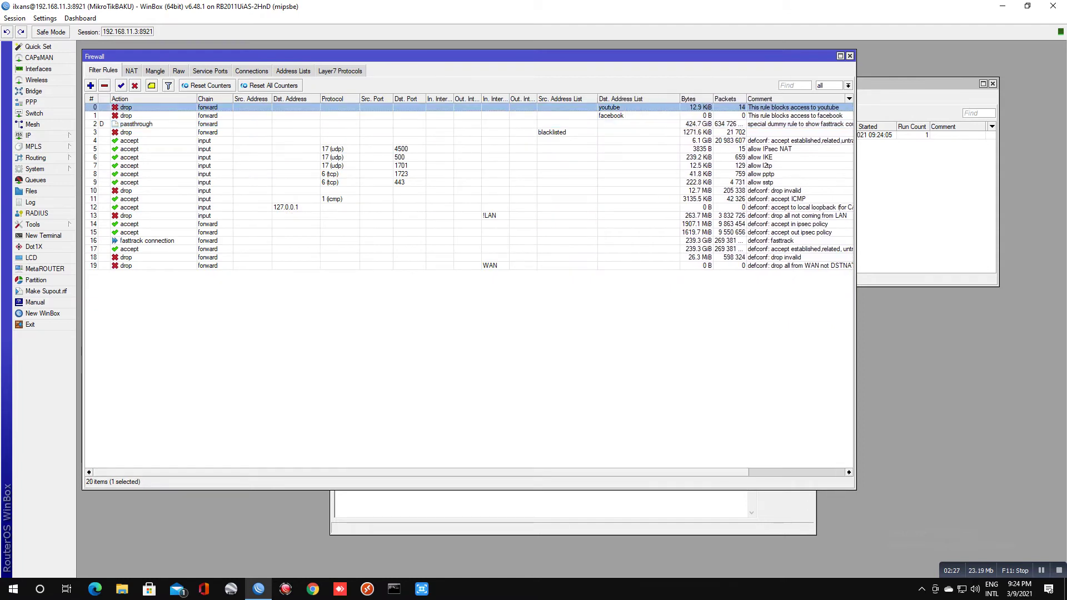
click(623, 116)
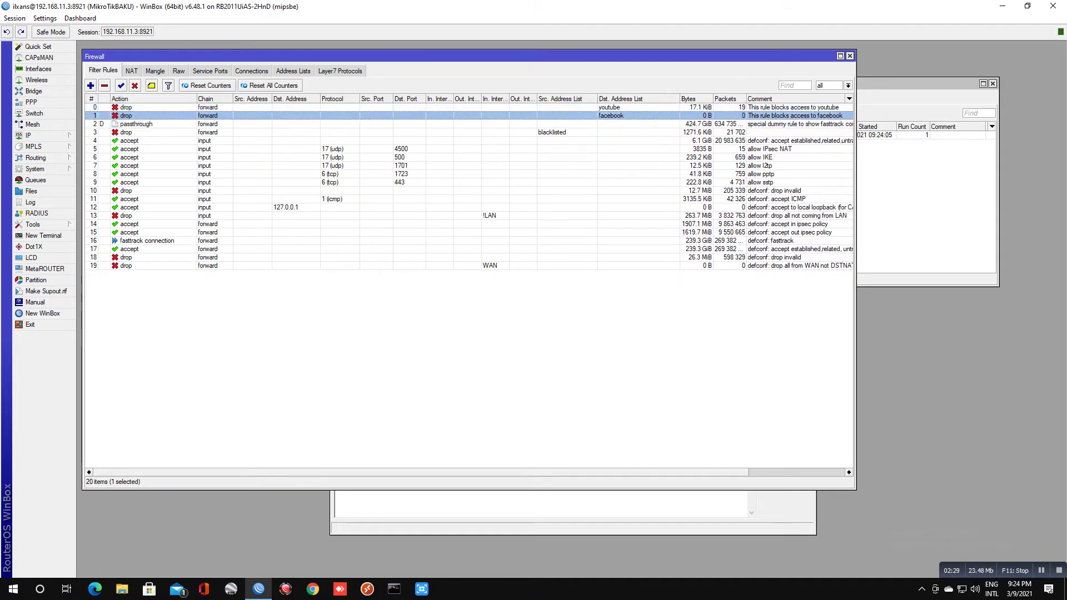
click(622, 107)
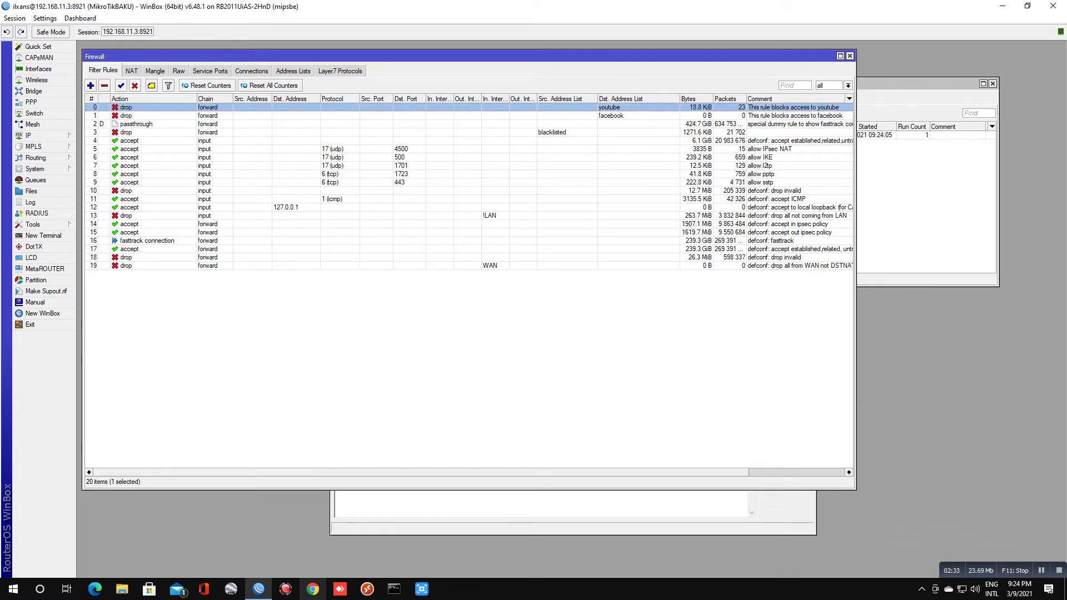
- Test the block by loading youtube.com in Microsoft Edge, and return to the router configuration
click(94, 589)
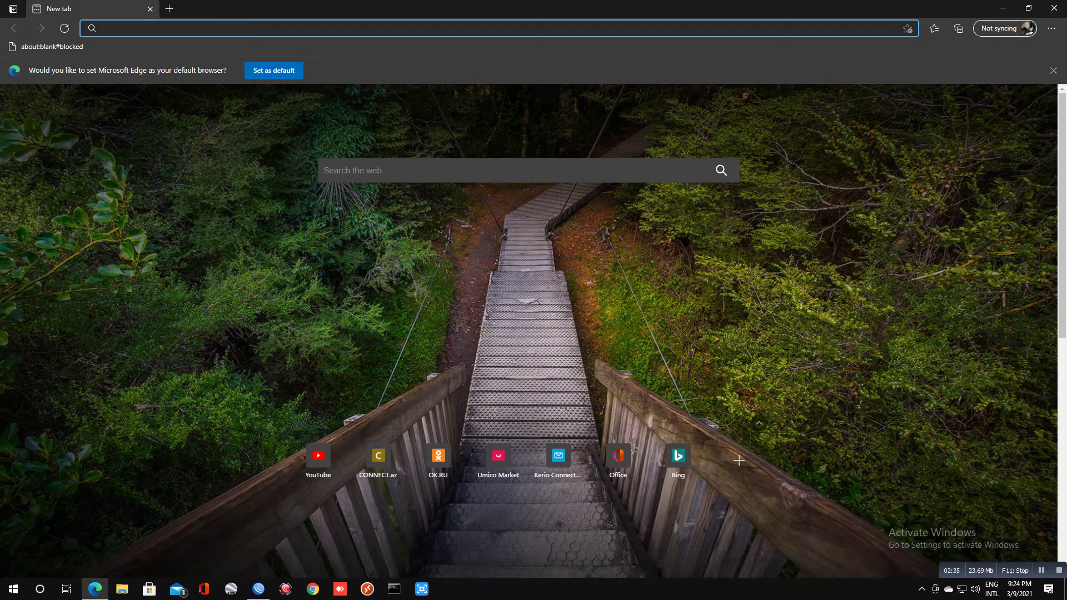
text(youtube.com)
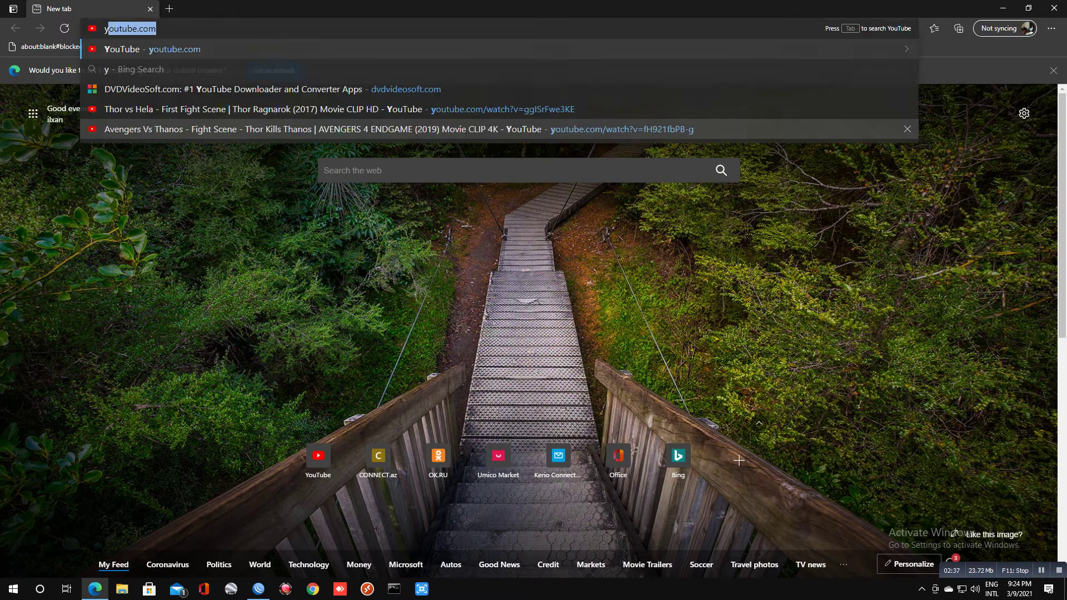
key(Return)
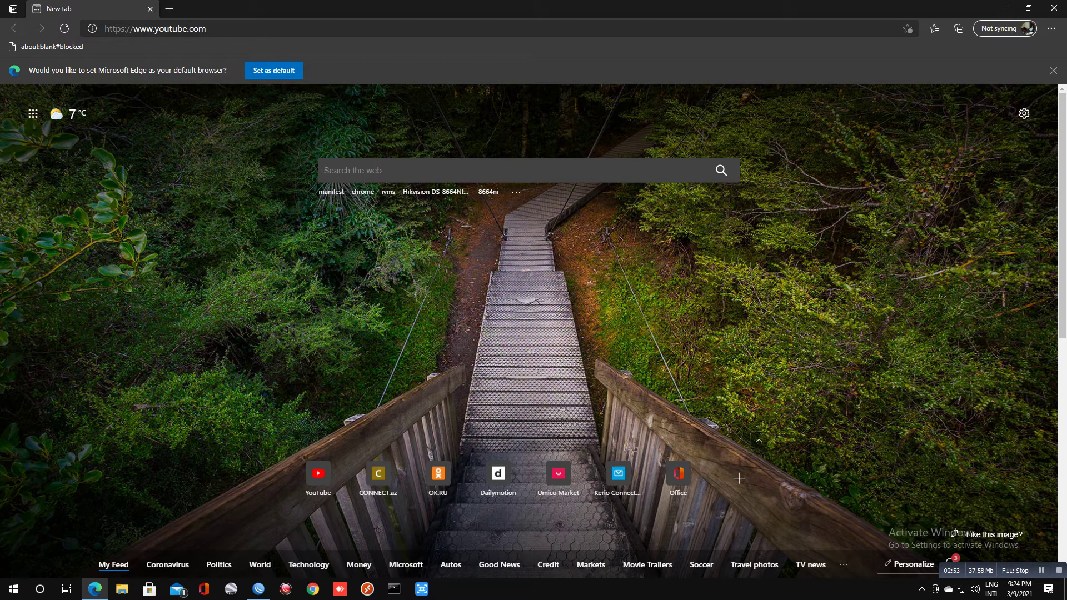
click(1003, 8)
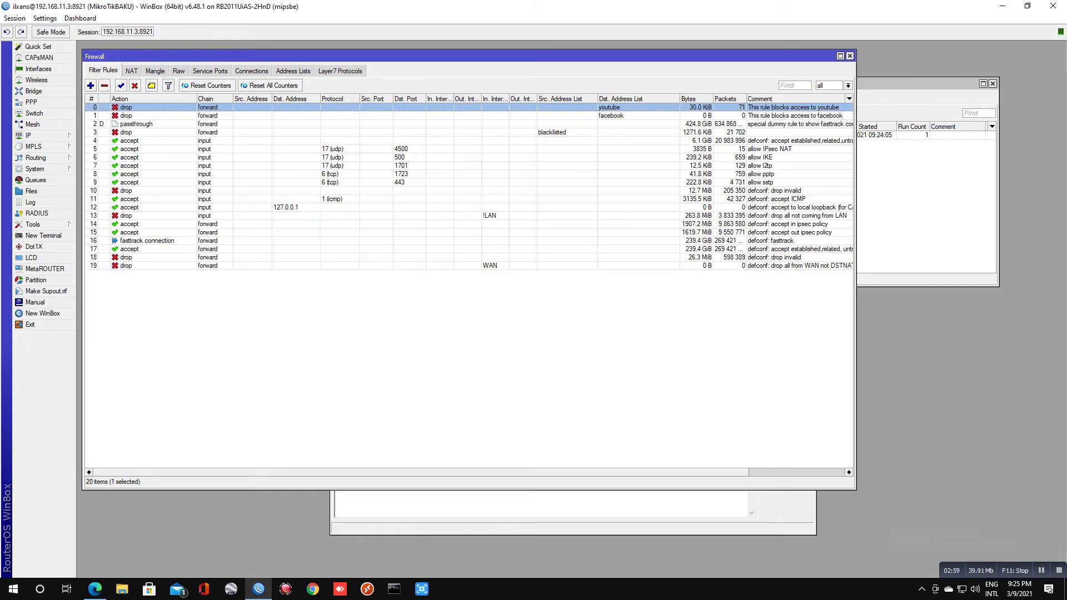
- Recheck the firewall address lists, clear the selection of youtube entries, and bring the script list forward
click(293, 71)
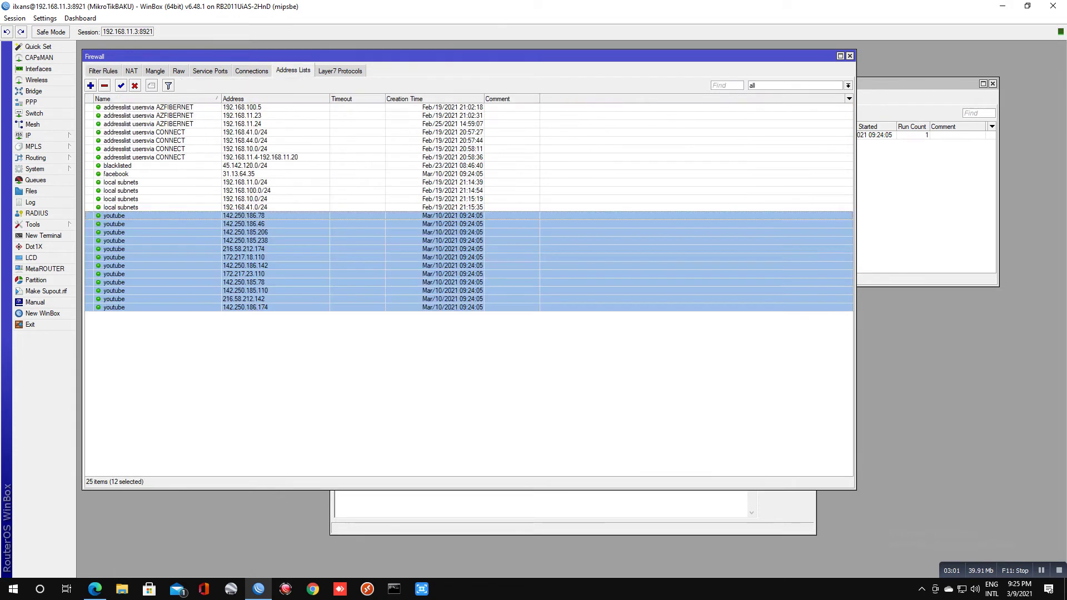
click(400, 367)
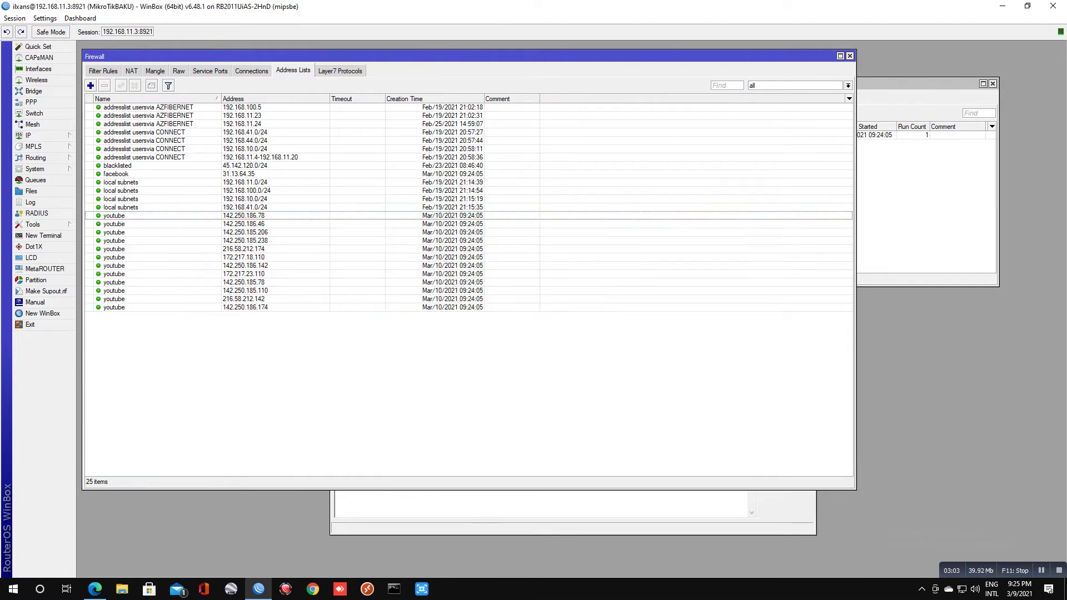
click(925, 200)
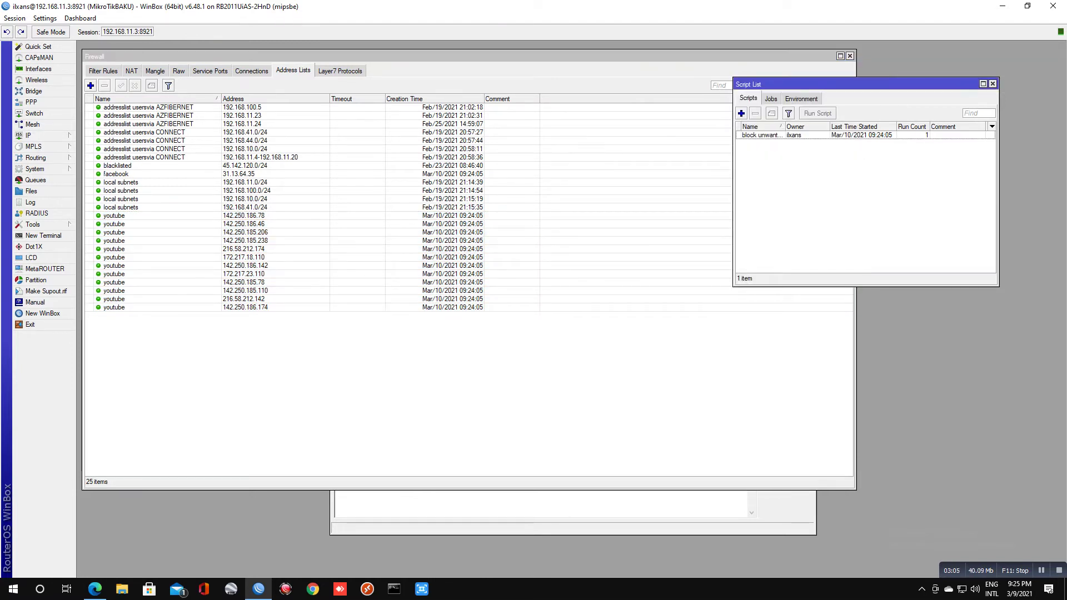
- Replace facebook with dailymotion in the domain array of the block unwanted script, apply the change, and run the script
double_click(764, 135)
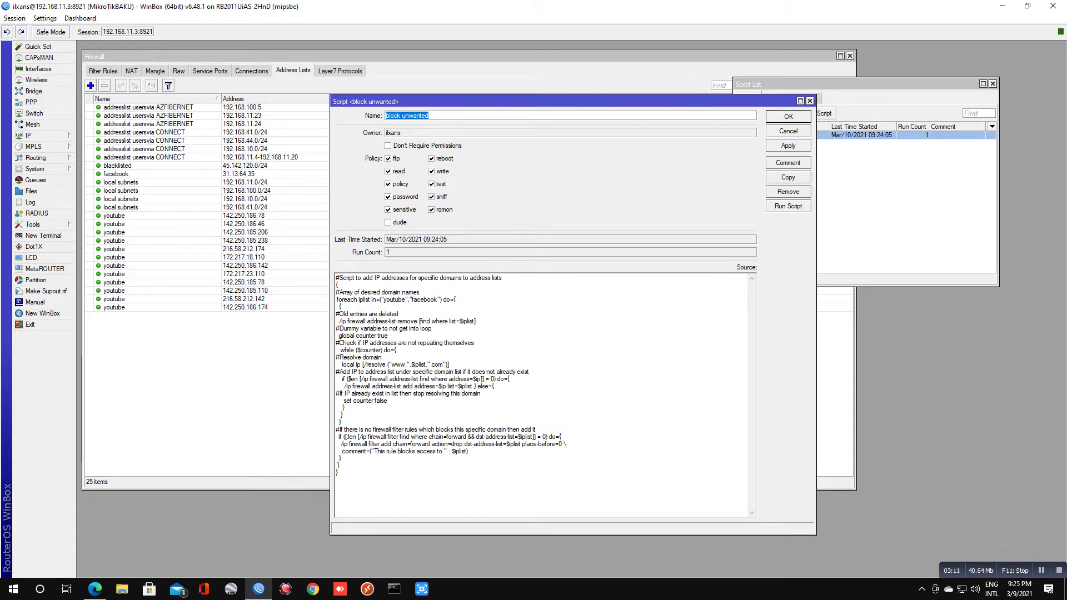
click(534, 390)
mouse_move(412, 300)
mouse_down()
mouse_move(442, 299)
mouse_move(413, 300)
mouse_up()
click(341, 306)
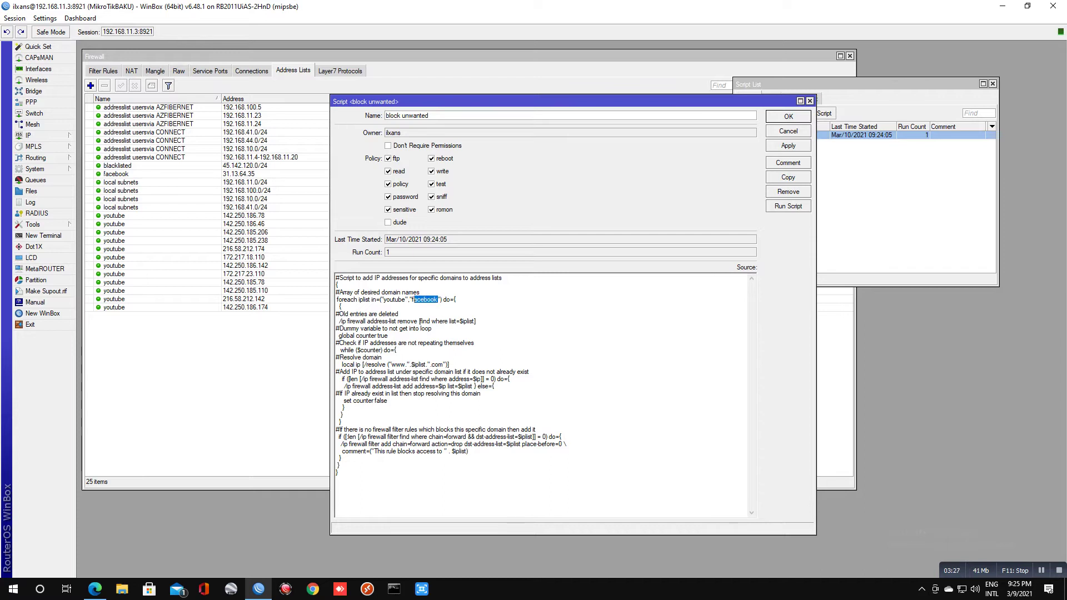
key(BackSpace)
text(dailymotion)
click(789, 146)
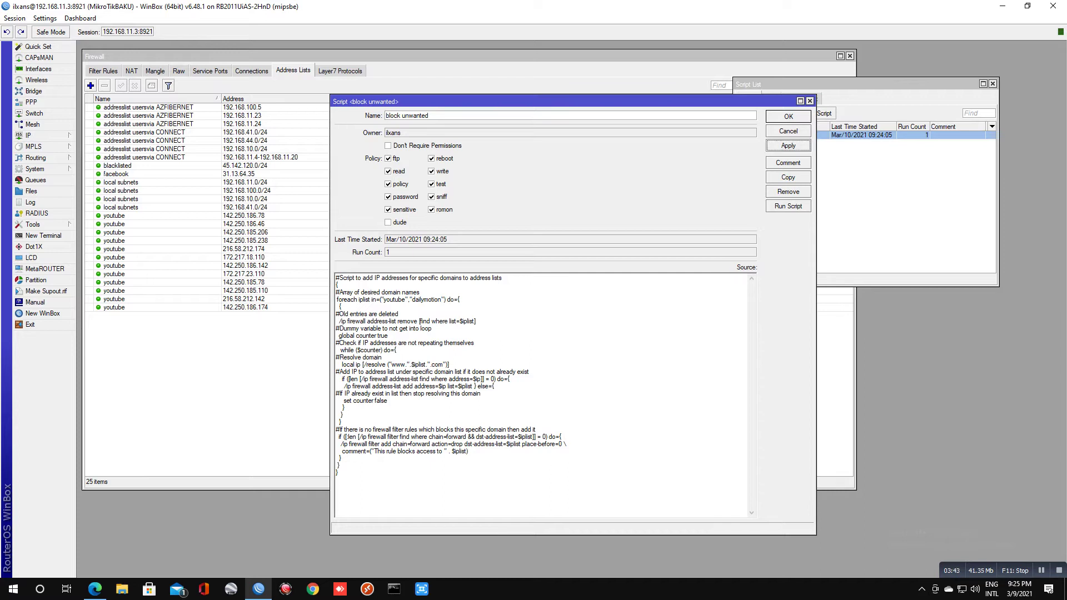
click(788, 206)
- Check the dailymotion entry in the firewall address lists, and test the block by loading dailymotion.com in Microsoft Edge
click(128, 174)
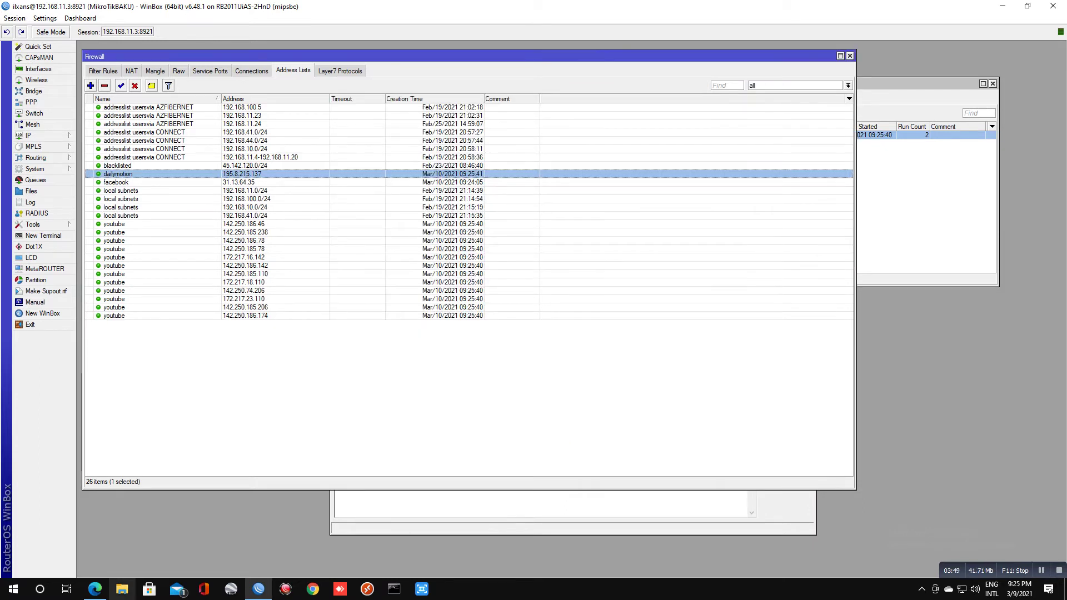
click(95, 589)
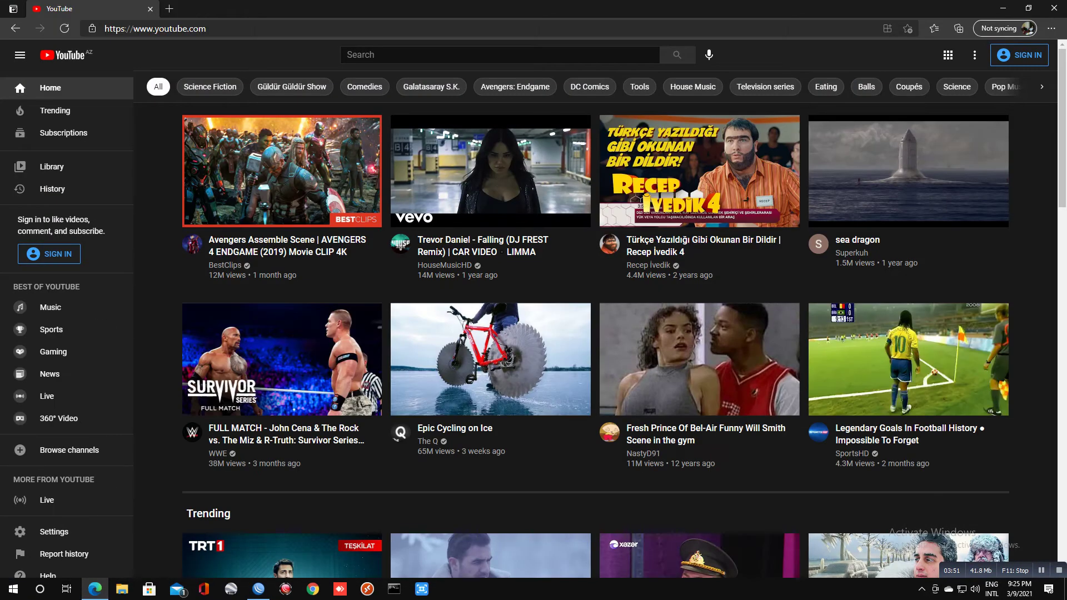
key(ctrl+t)
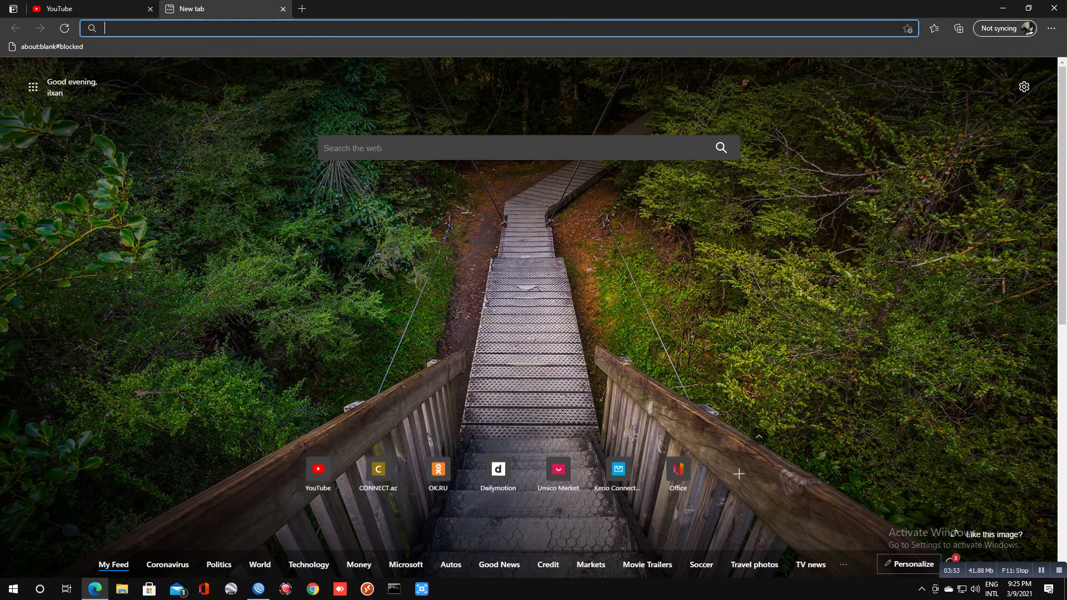
text(dailymotion.com)
key(Return)
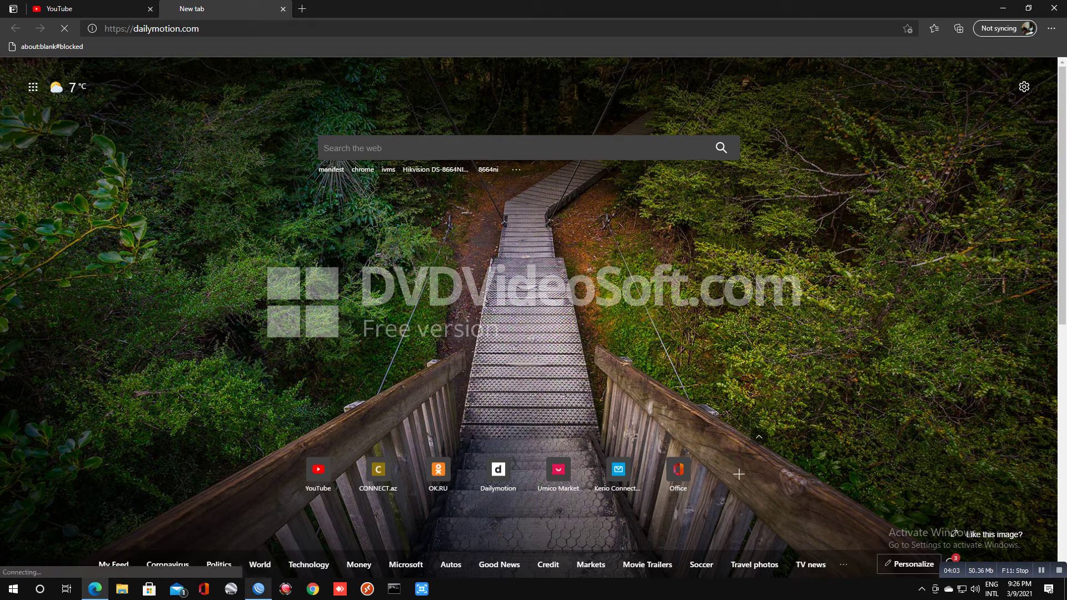
- Return to WinBox and check the dailymotion drop rule in the firewall filter rules
mouse_move(259, 590)
click(259, 542)
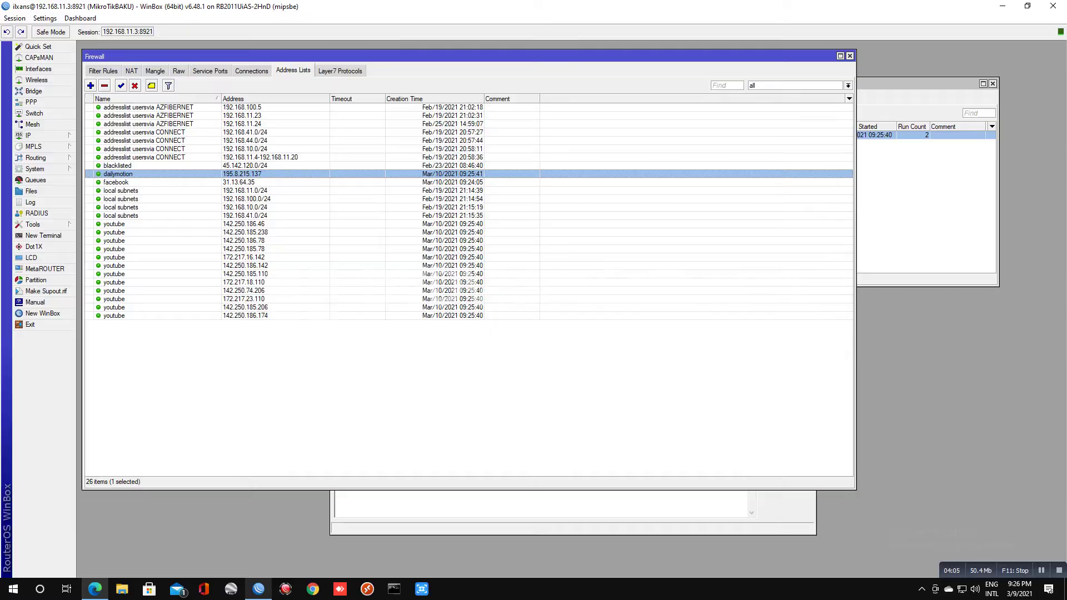
click(103, 71)
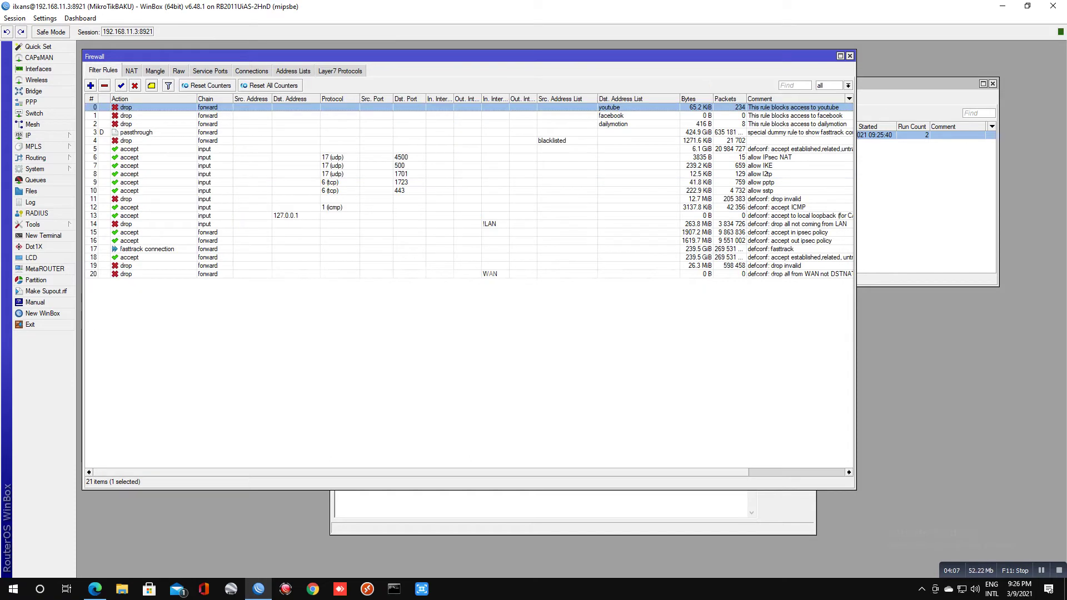
click(469, 124)
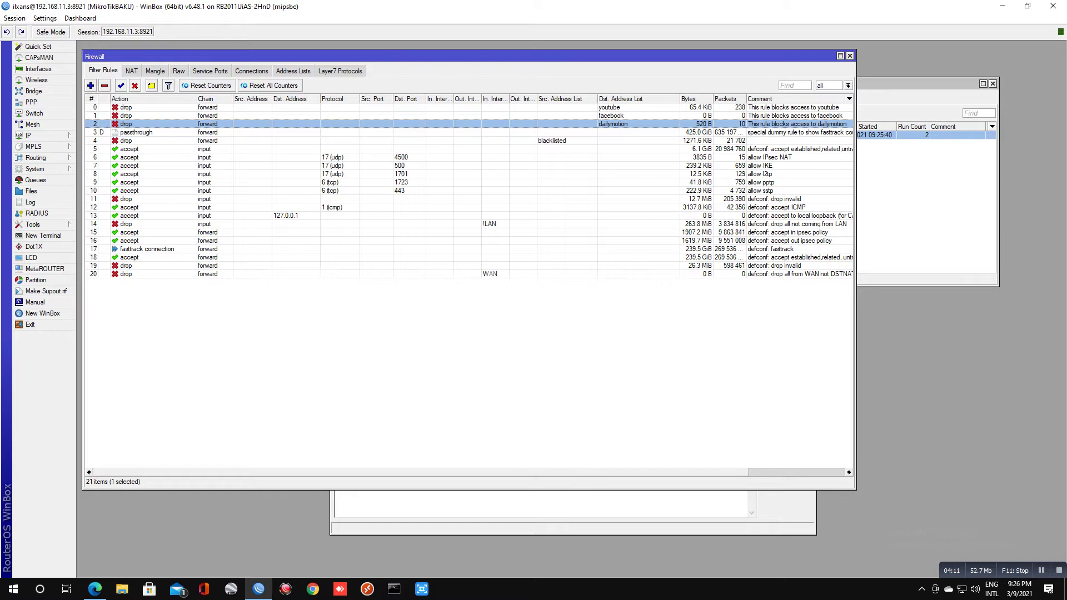
- Add "vk" and "opera" after "dailymotion" in the domain array of the block unwanted script, and apply the change
click(920, 84)
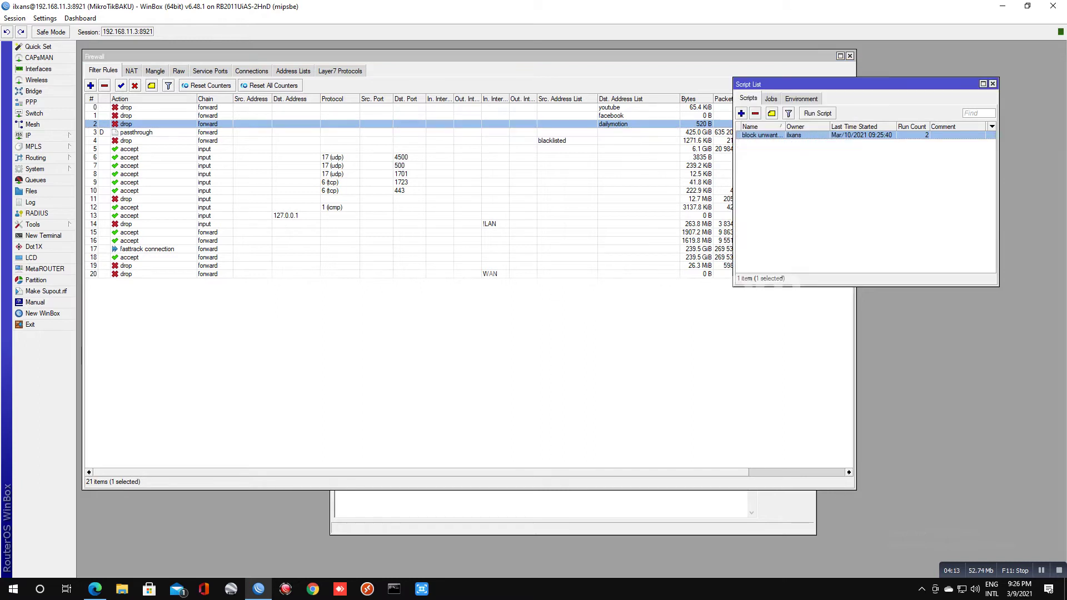
click(578, 504)
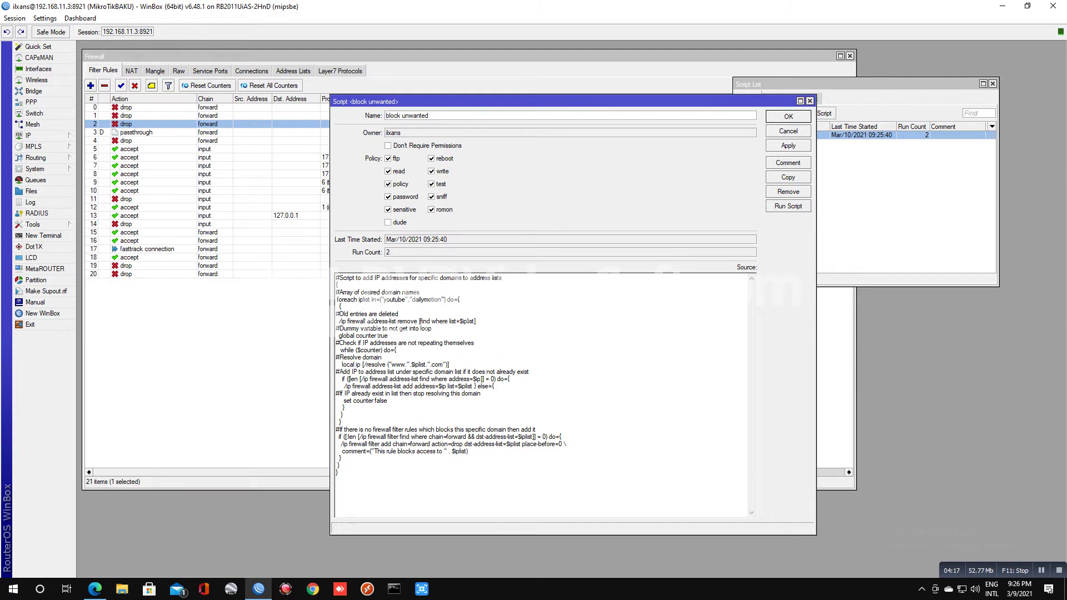
drag(444, 300, 410, 300)
key(ctrl+c)
click(446, 299)
key(ctrl+v)
key(ctrl+v)
key(BackSpace)
key(BackSpace)
key(BackSpace)
key(BackSpace)
key(BackSpace)
key(BackSpace)
key(BackSpace)
key(BackSpace)
key(BackSpace)
key(BackSpace)
key(BackSpace)
text(vk)
text(,"vk")
text(,)
key(BackSpace)
key(BackSpace)
key(BackSpace)
key(BackSpace)
key(BackSpace)
key(BackSpace)
key(BackSpace)
key(BackSpace)
key(BackSpace)
key(BackSpace)
key(BackSpace)
text(oper)
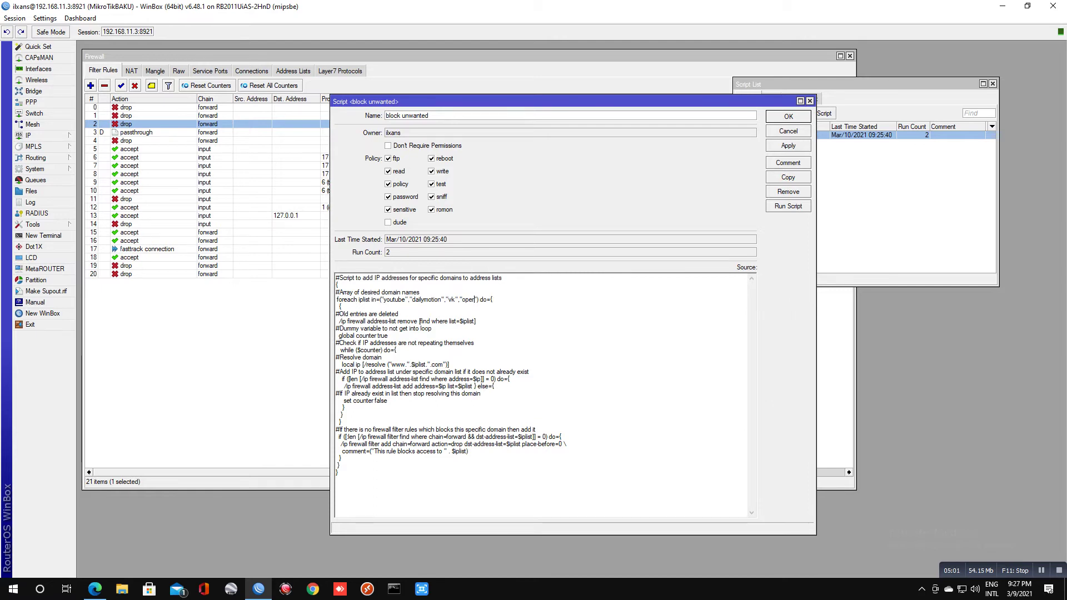
text(a)
click(788, 145)
- Move the script window clear of the first firewall rules, reapply the script, and run it
drag(556, 101, 758, 177)
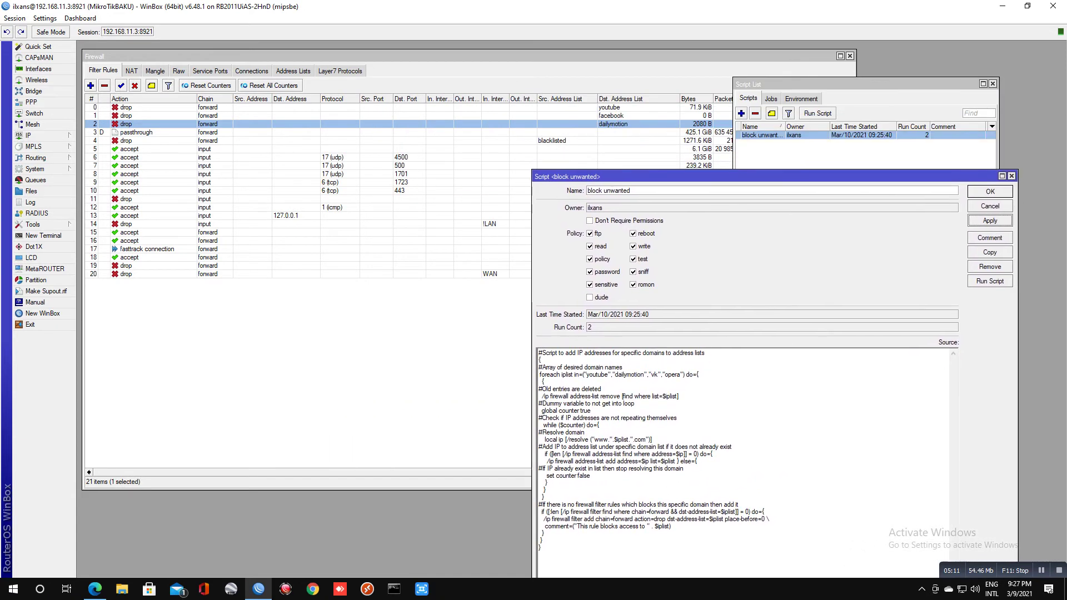
drag(624, 176, 591, 201)
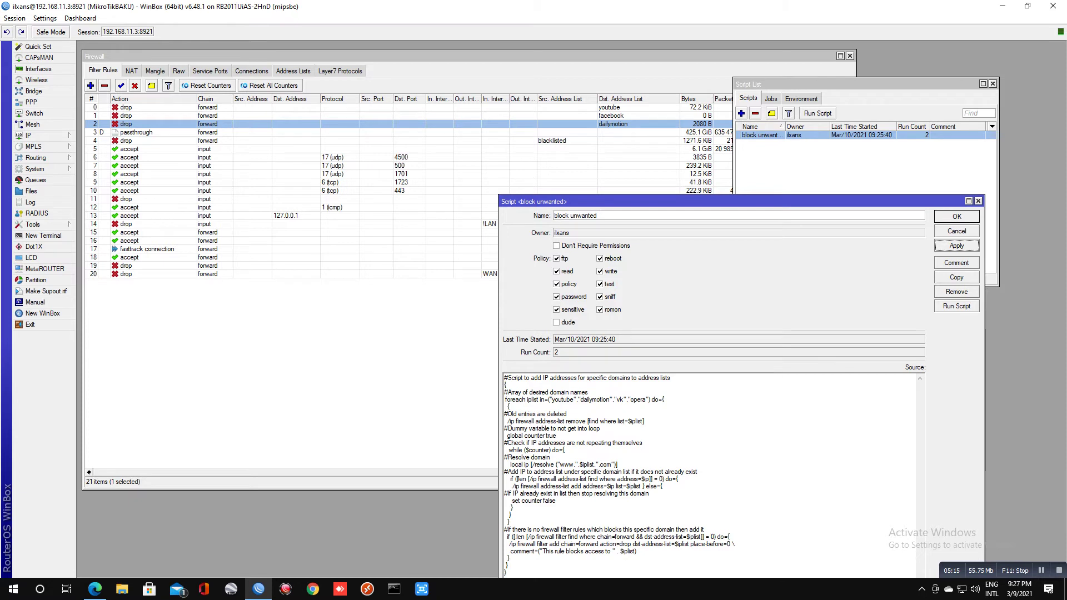
click(957, 246)
click(956, 307)
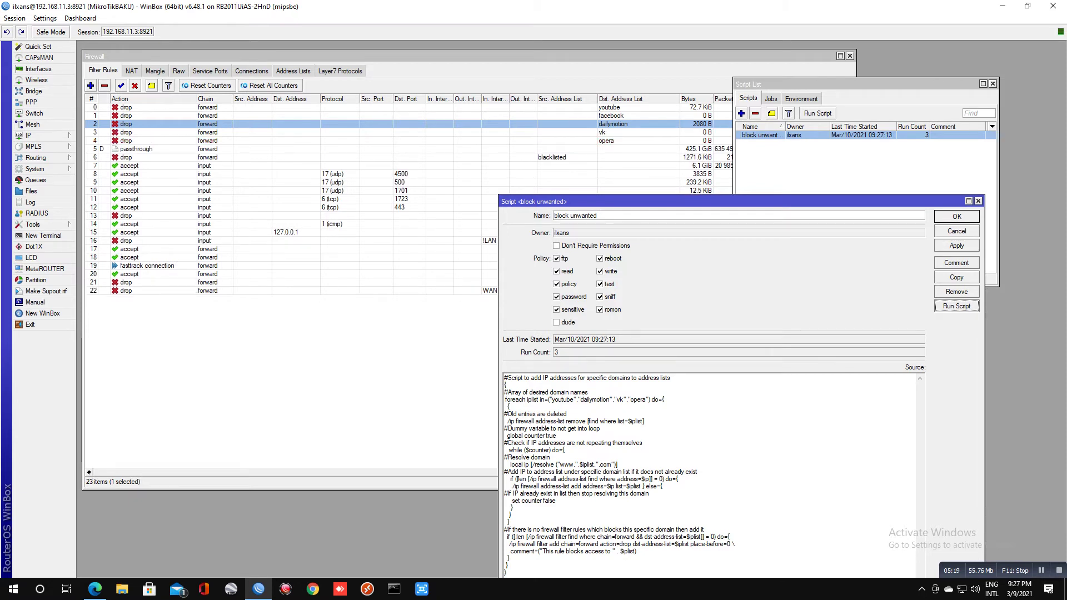
- Review the vk and opera drop rules, and examine the opera and vk entries in the firewall address lists
click(611, 133)
click(611, 141)
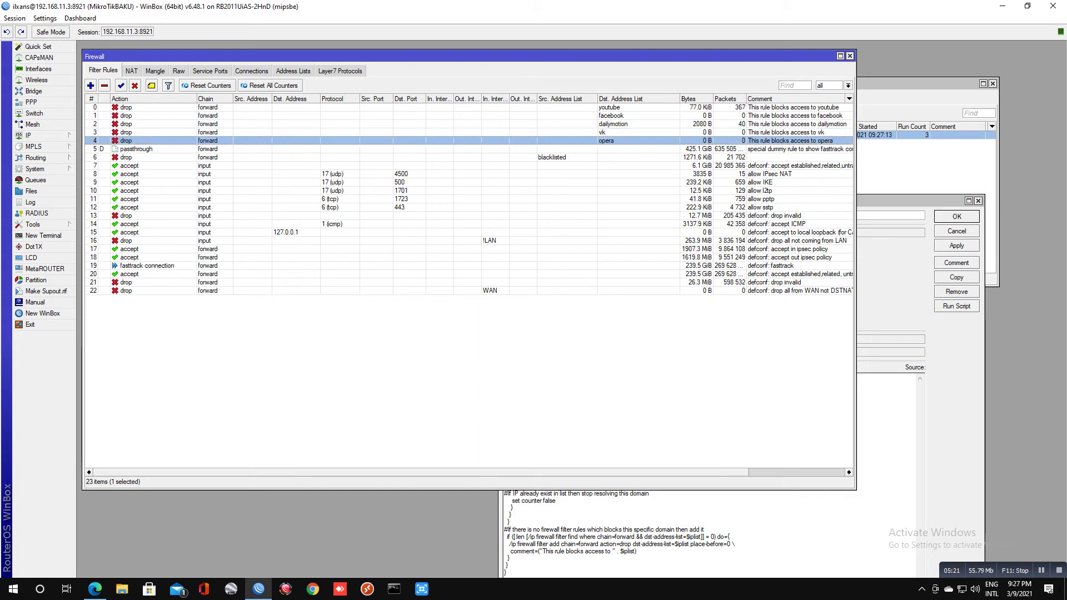
click(293, 71)
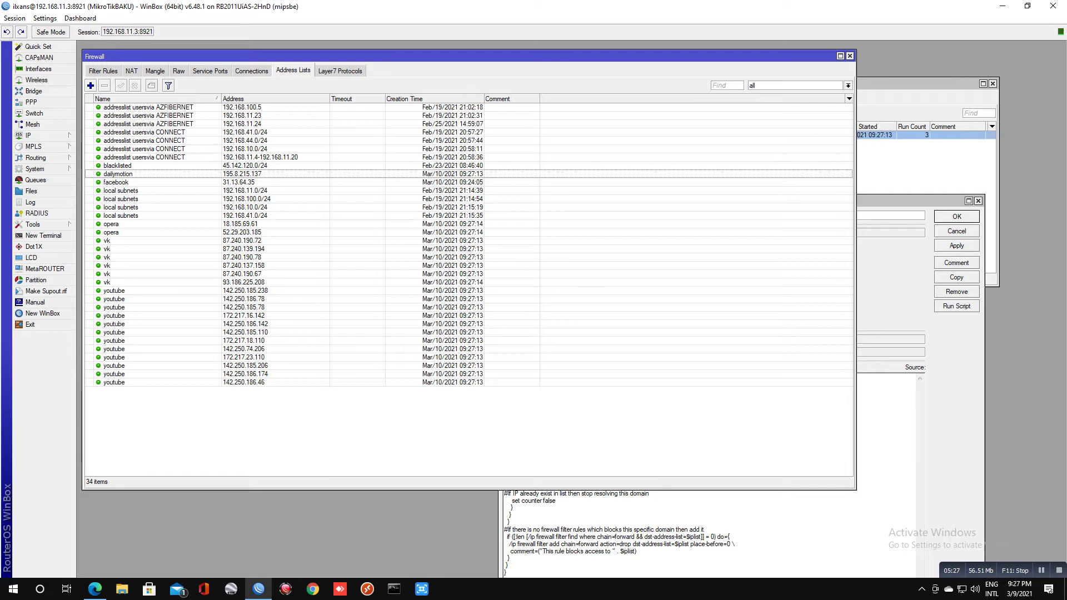
click(245, 224)
click(245, 232)
key(Down)
key(Down)
key(Down)
key(Down)
key(Down)
key(Down)
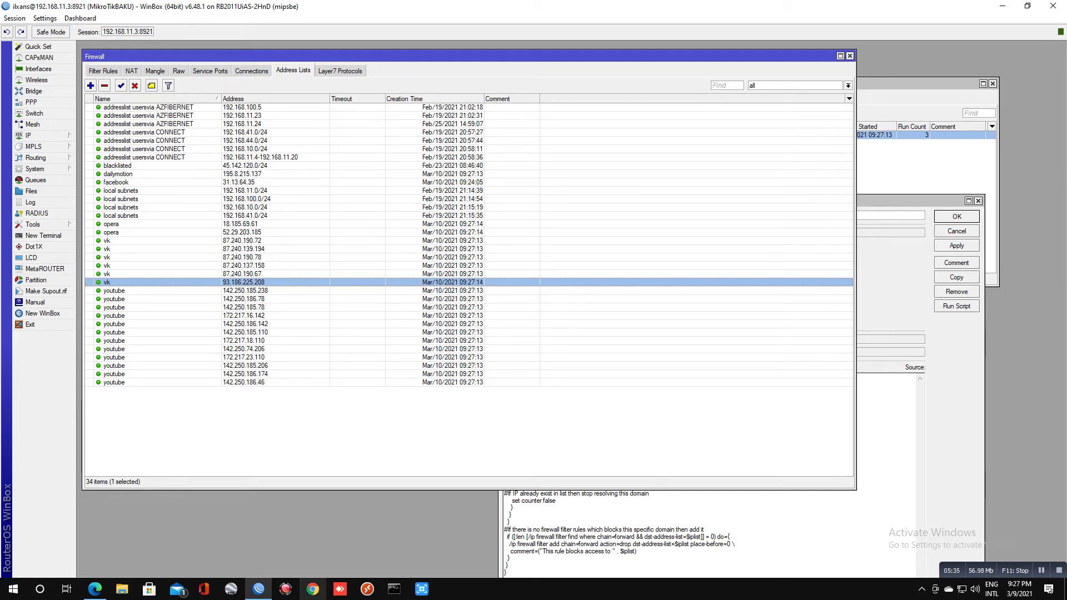
- Switch to Google Chrome and test the block by loading vk.com in a new tab
click(313, 589)
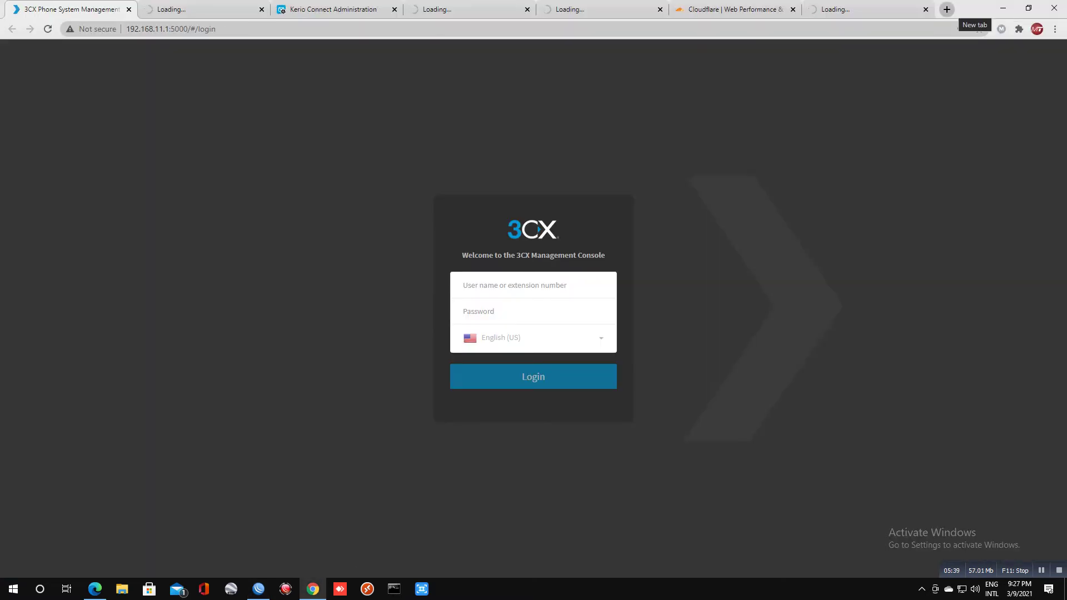
click(947, 9)
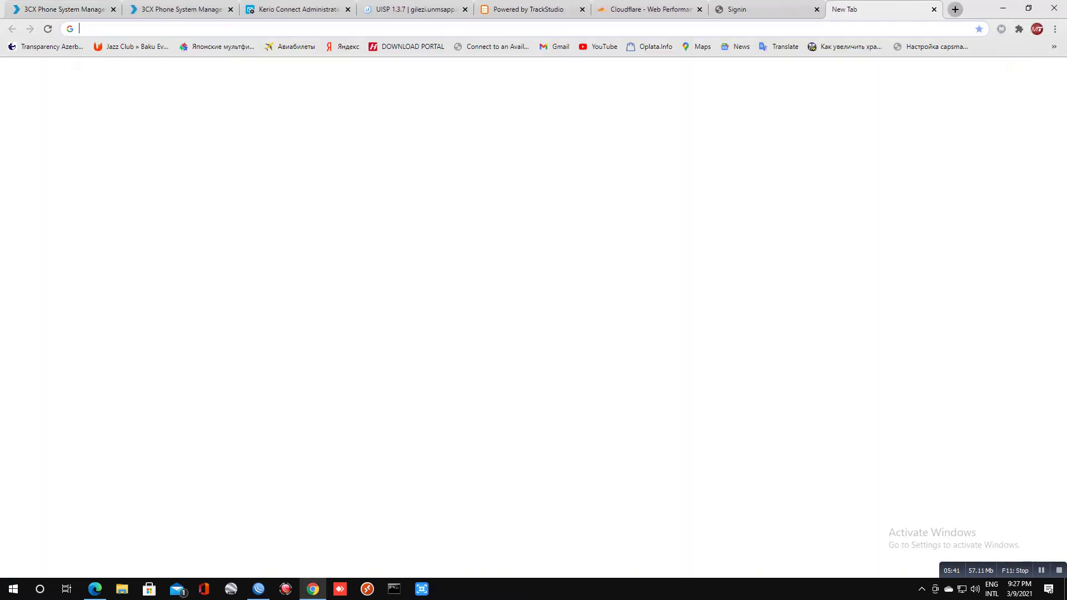
text(vk.com)
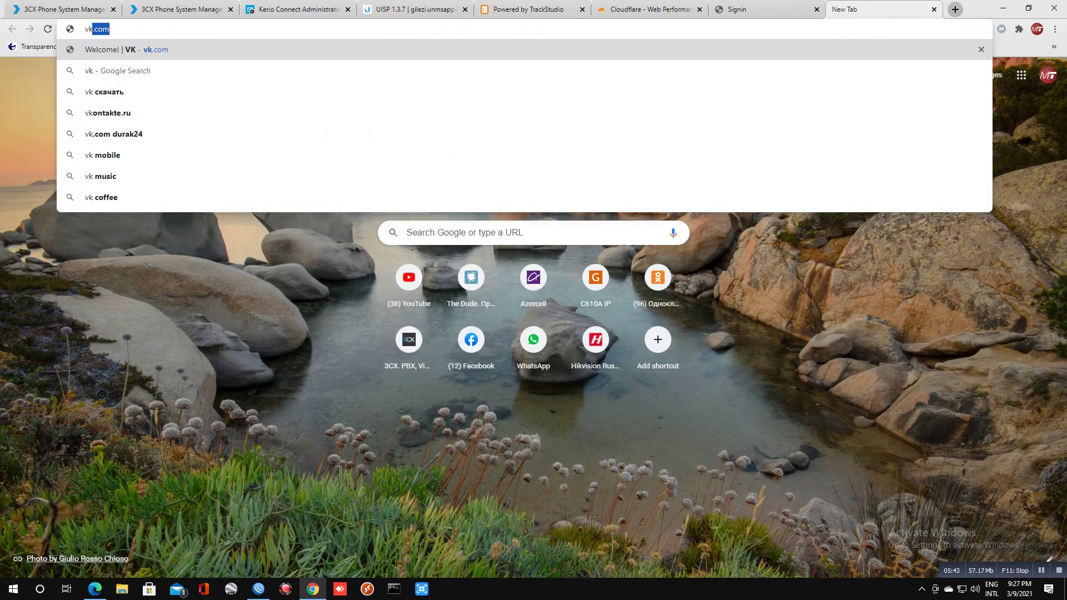
key(Return)
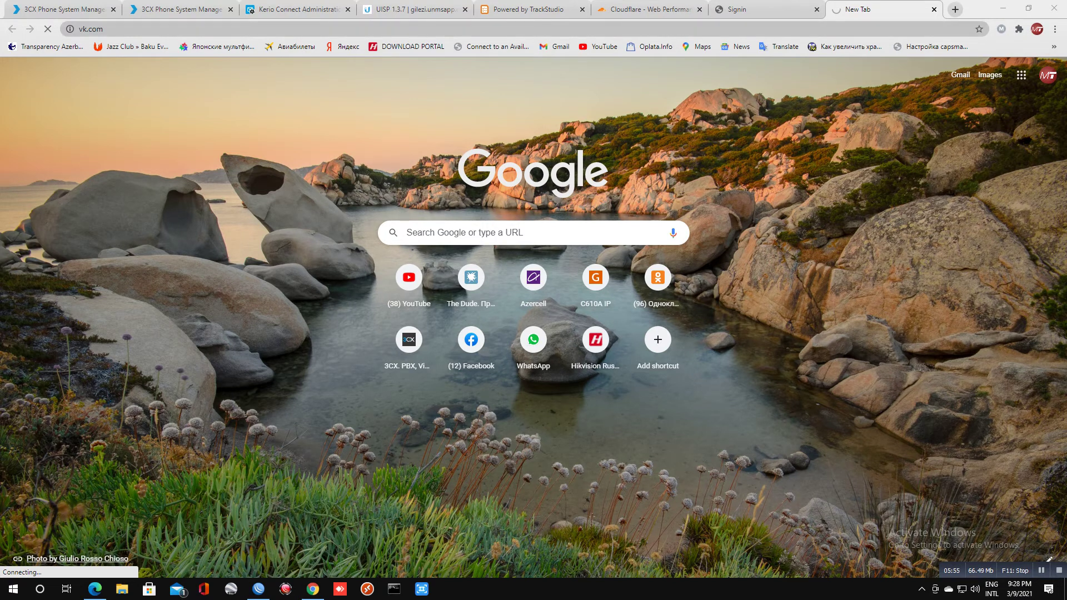
key(ctrl+t)
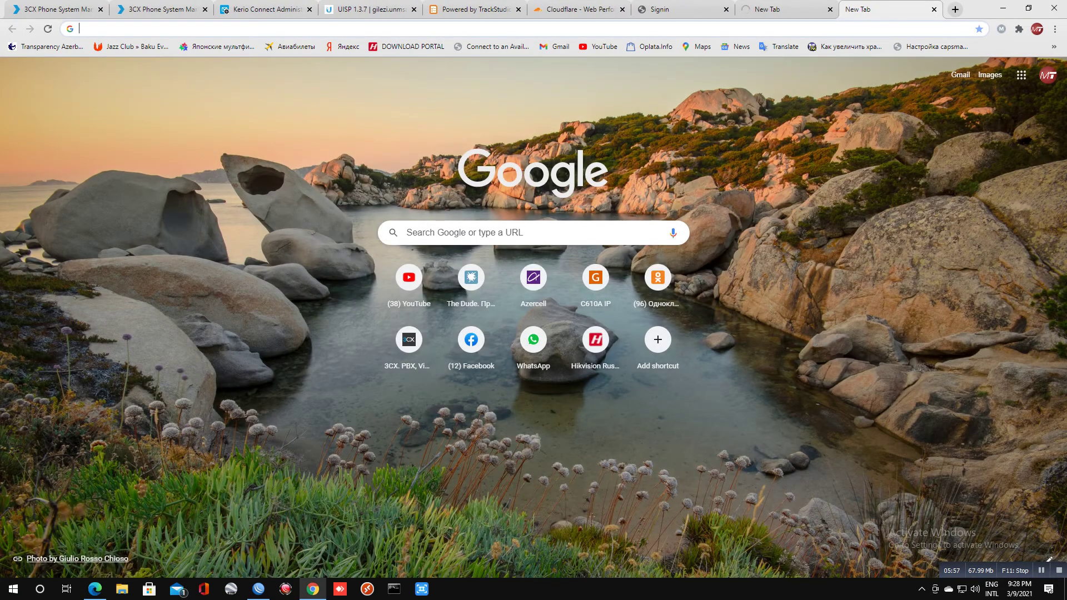
text(oper)
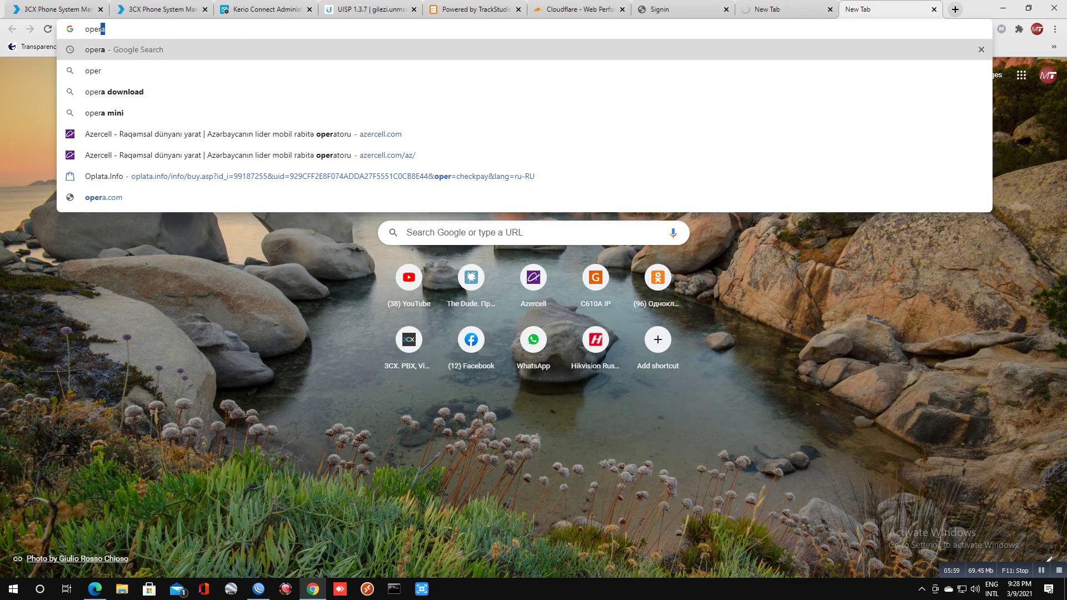
text(a)
key(Return)
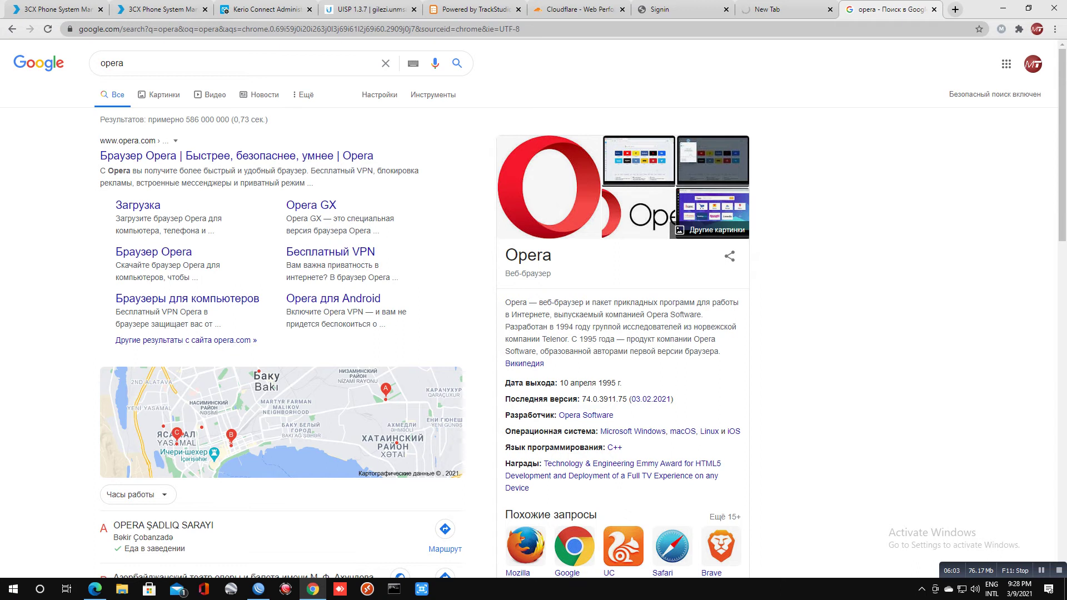
click(236, 156)
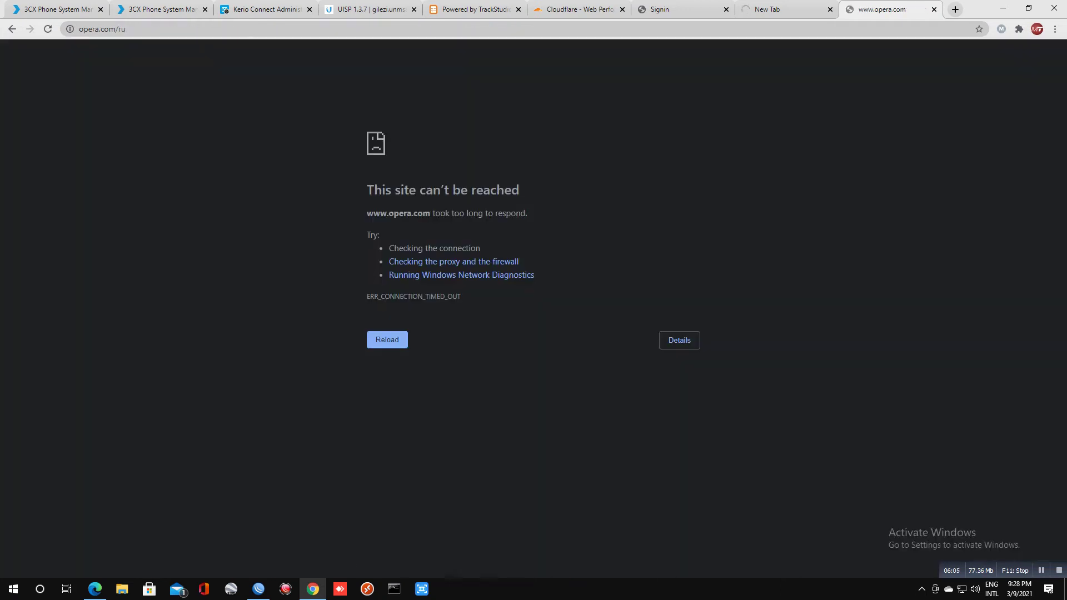
key(alt+Left)
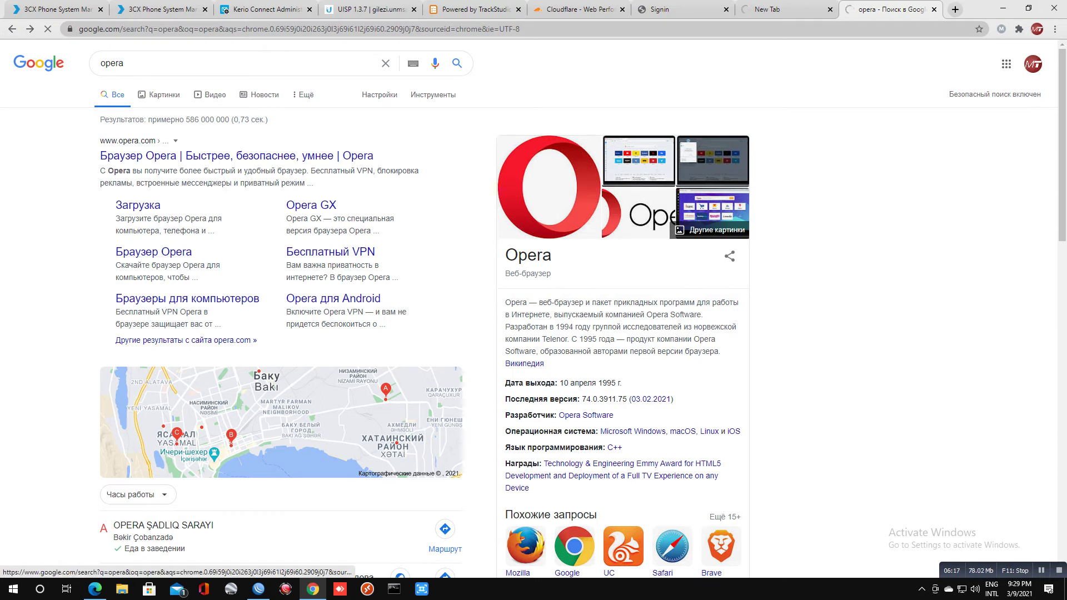
- Return to WinBox and recheck the traffic counters of the vk and opera drop rules
mouse_move(258, 589)
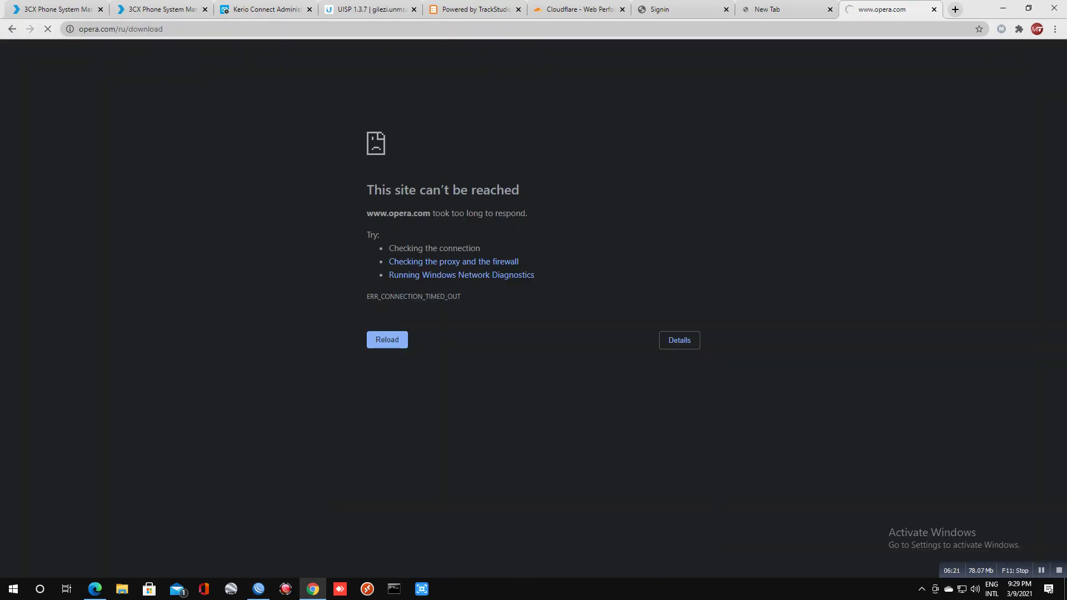
click(258, 589)
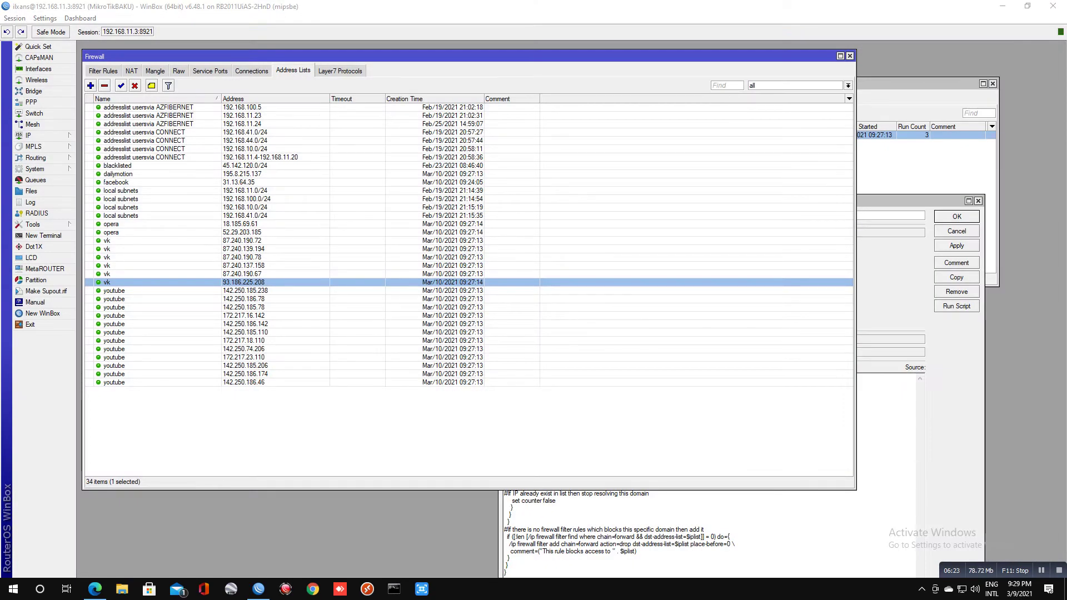
click(103, 71)
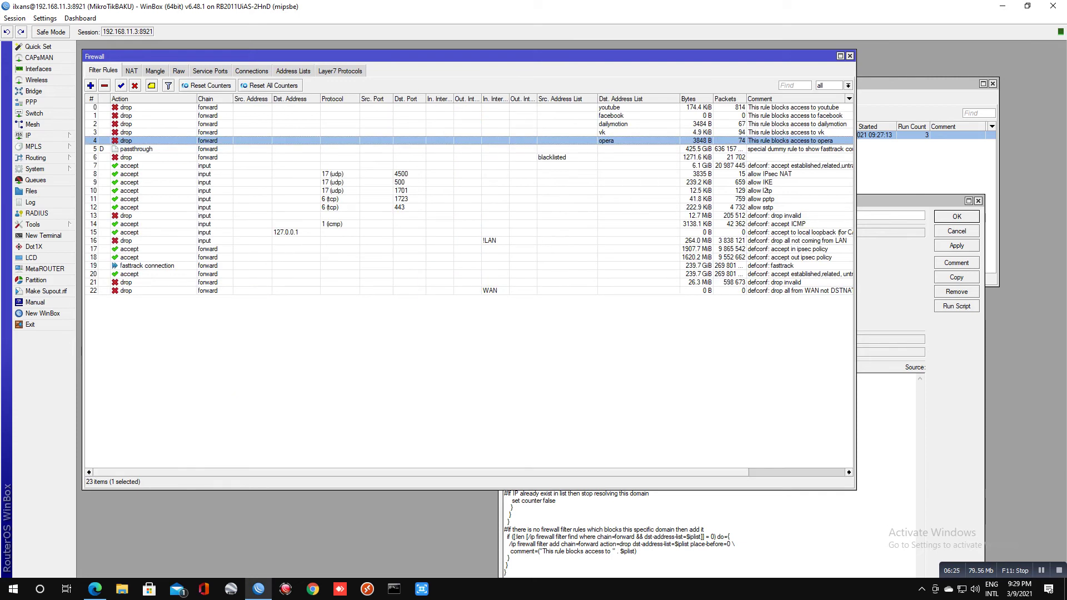
click(617, 132)
click(617, 141)
- Review the domain array line in the block unwanted script, reposition the script window for reading, and close it with its settings accepted
click(912, 201)
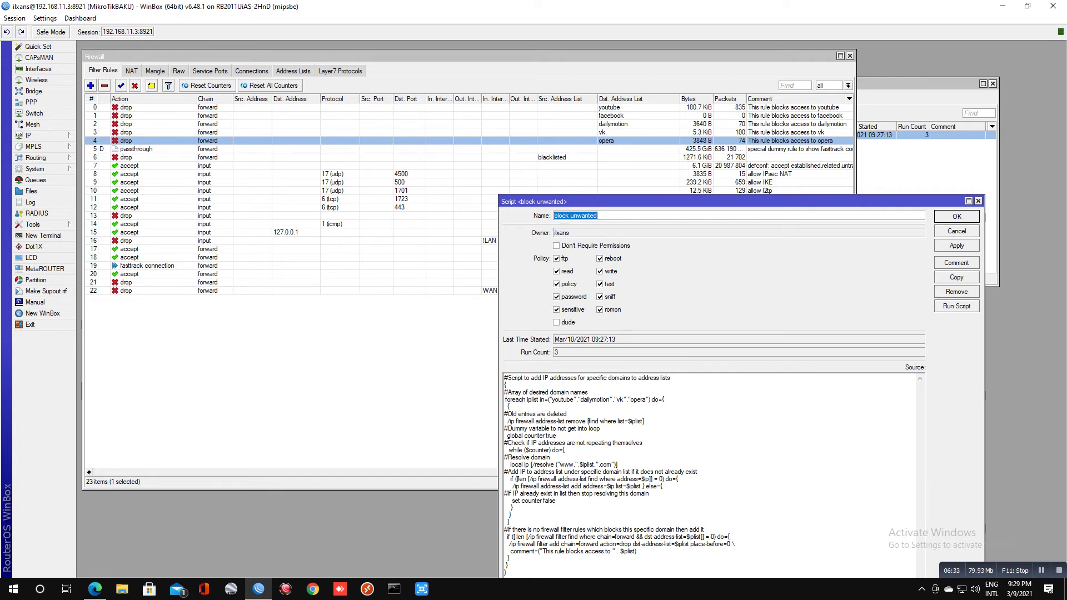
drag(665, 400, 507, 400)
click(509, 406)
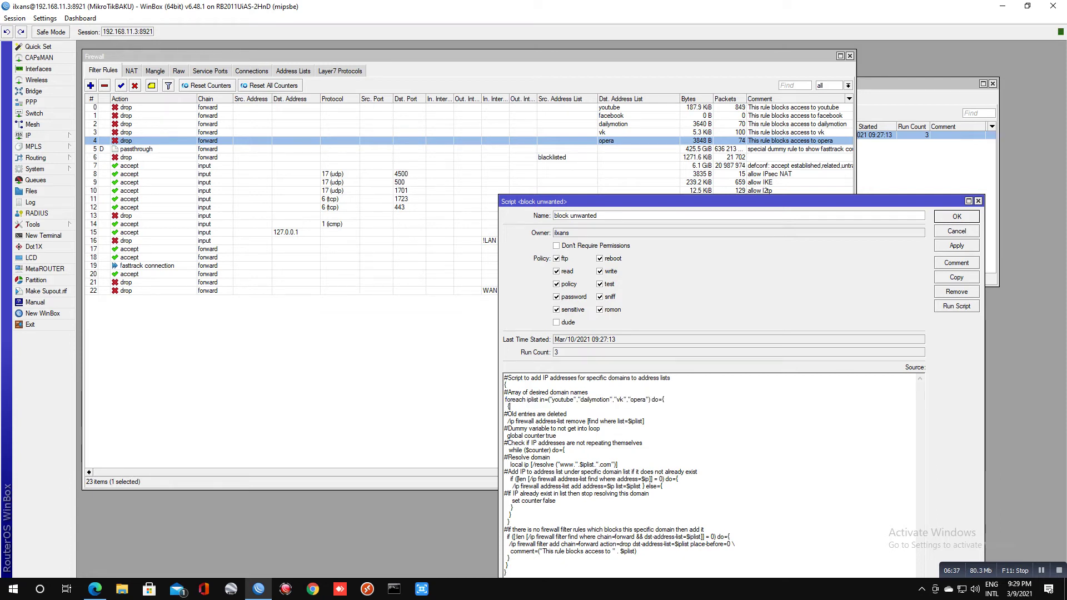
drag(734, 201, 571, 99)
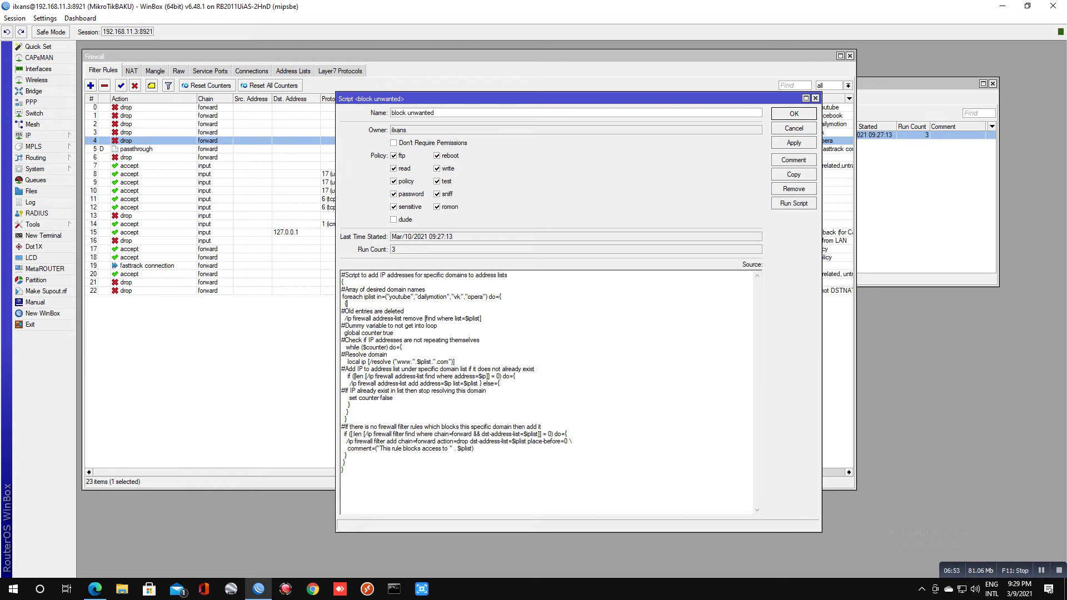
click(794, 114)
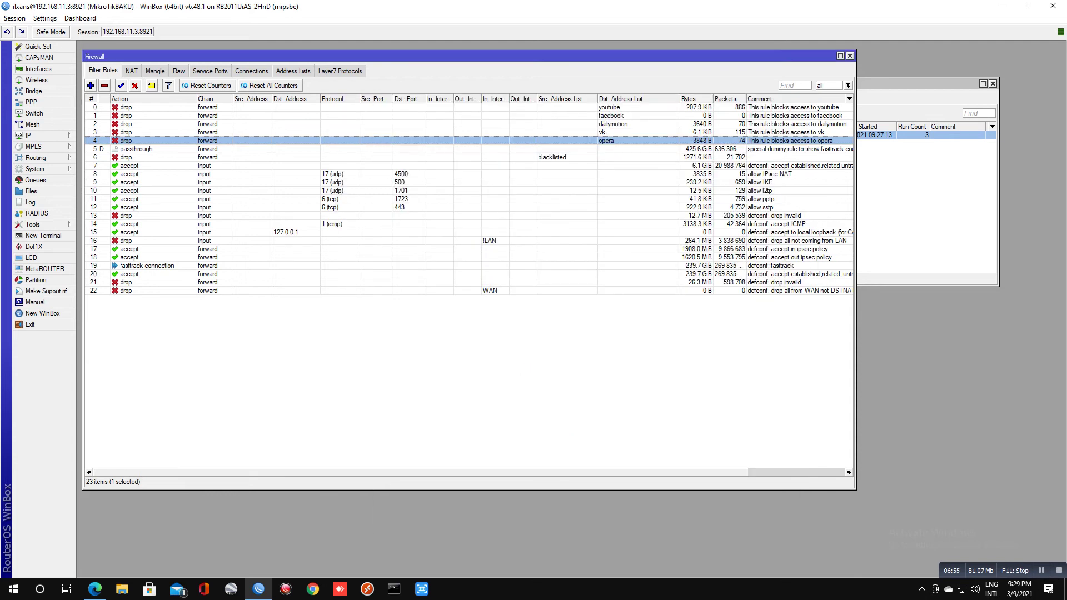
- Rerun the block unwanted script several times and check the entries in the firewall address lists
click(920, 84)
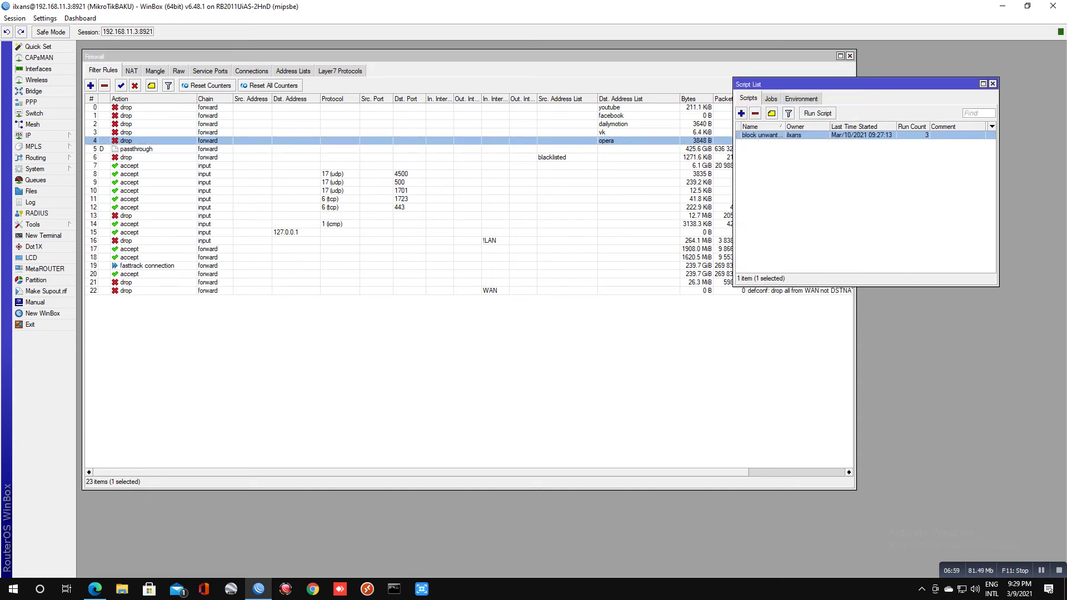
click(818, 113)
click(293, 71)
click(912, 135)
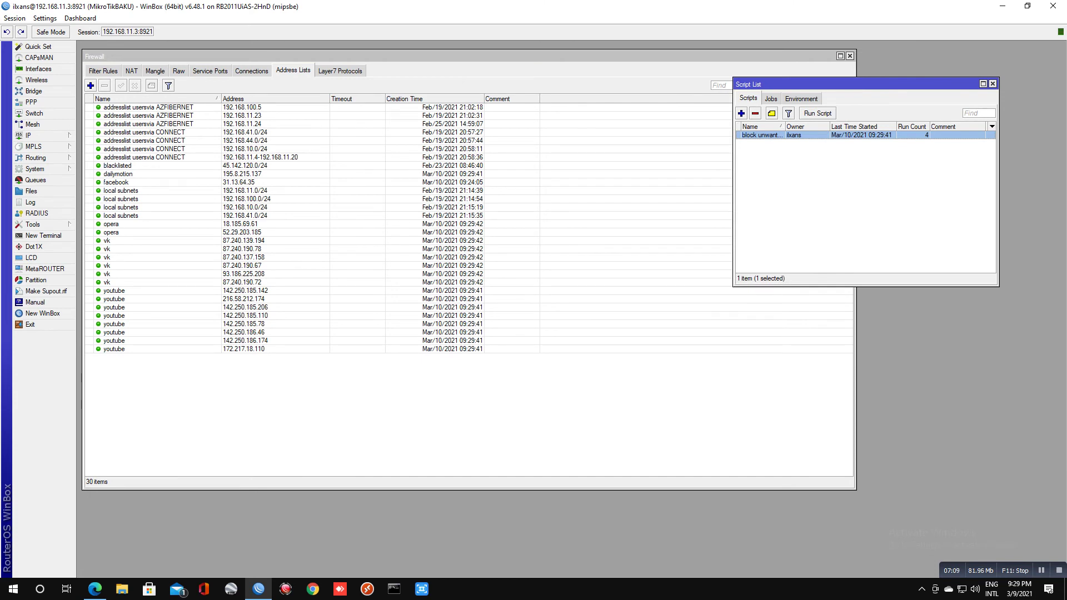
click(818, 113)
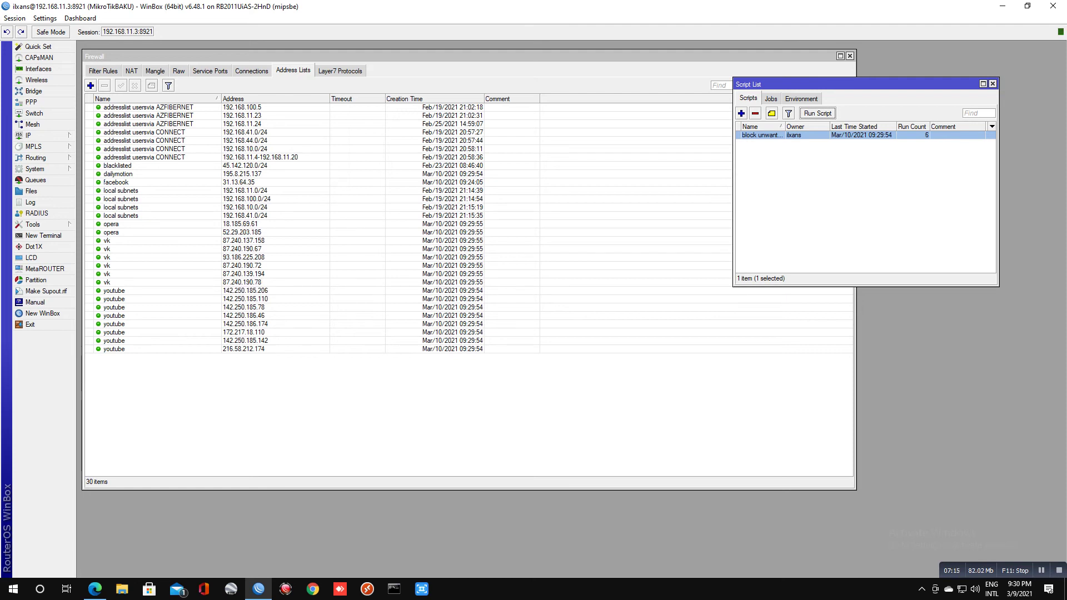
- Delete the opera, vk, youtube, dailymotion and facebook address list entries, and rerun the block unwanted script to rebuild the lists
click(367, 349)
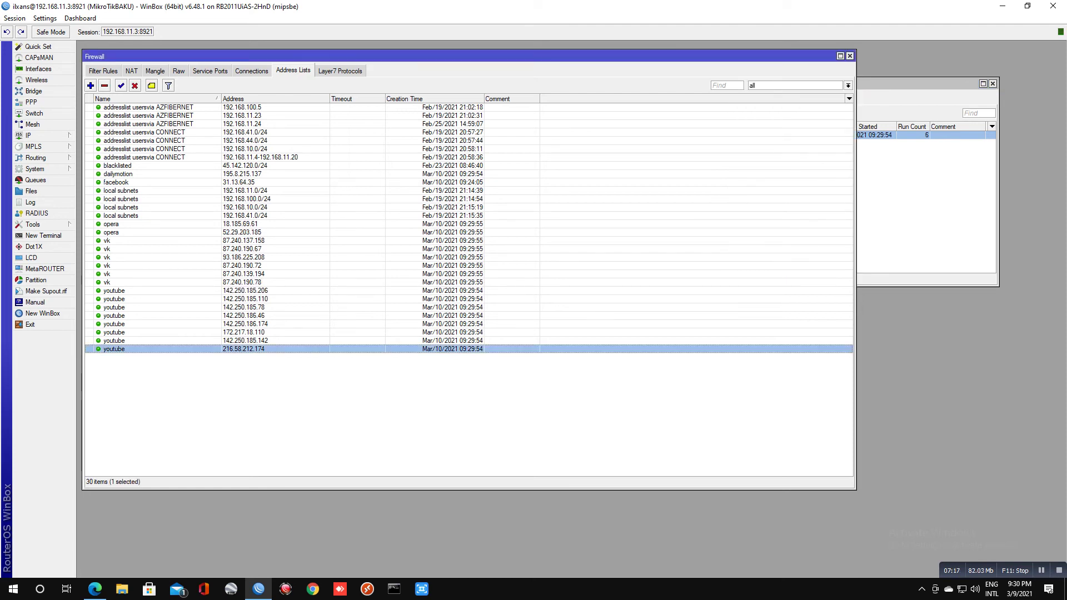
shift+click(367, 224)
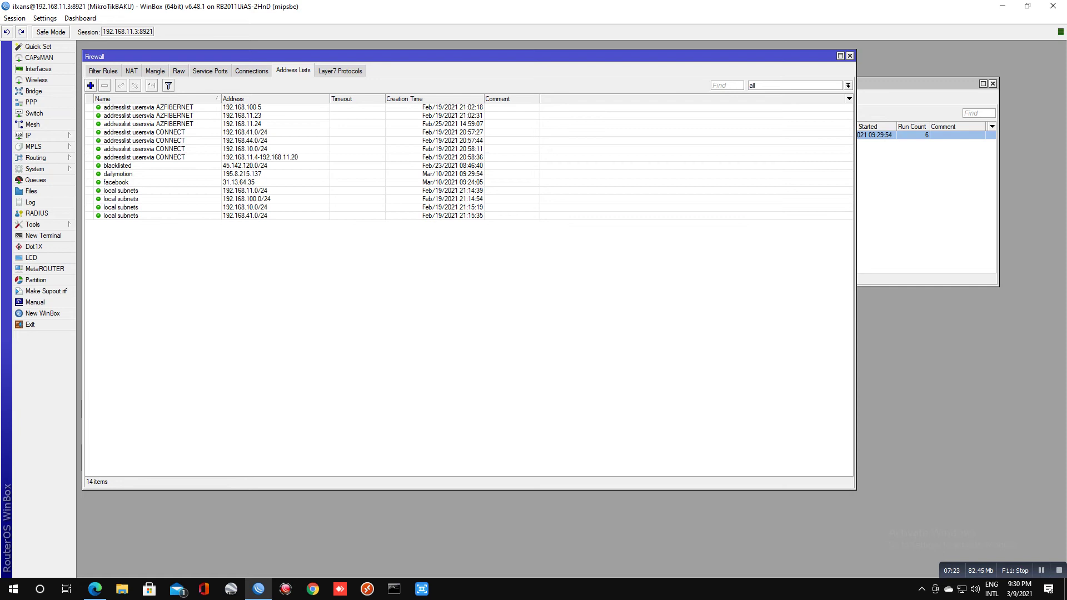
click(128, 174)
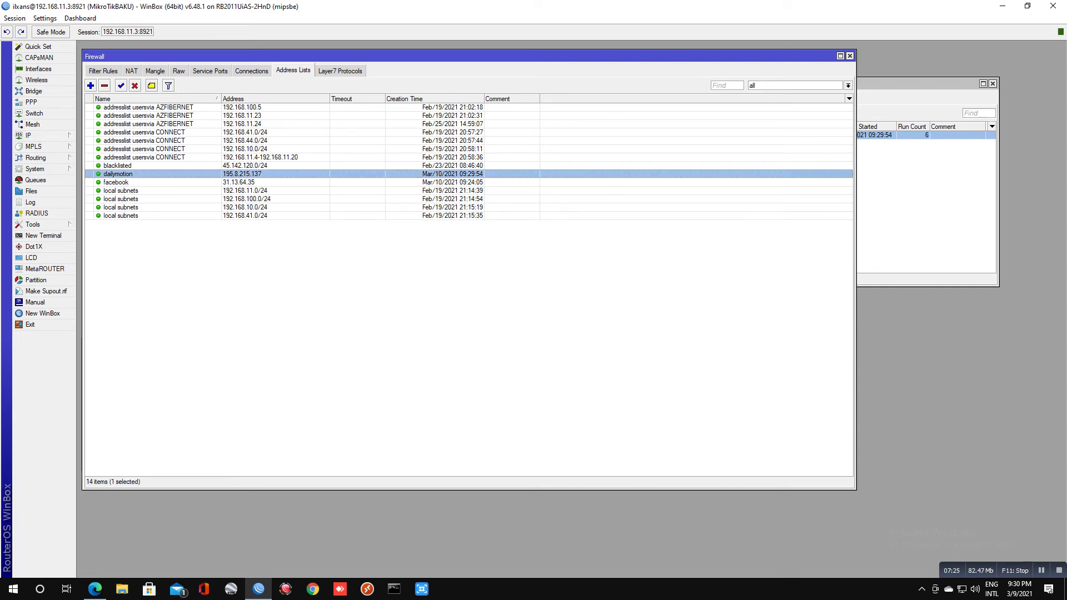
ctrl+click(128, 182)
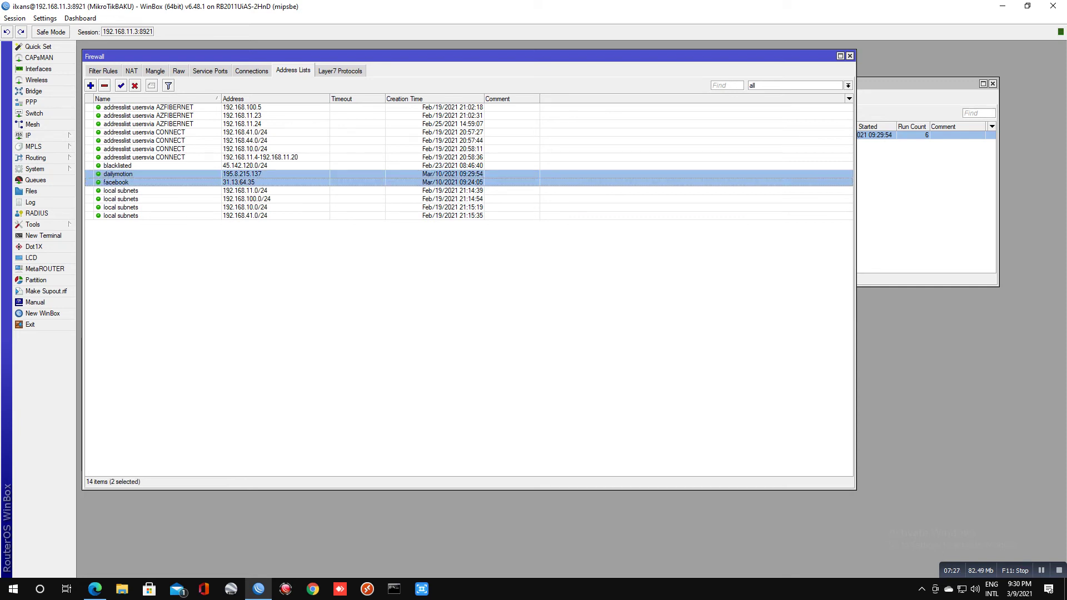
click(104, 85)
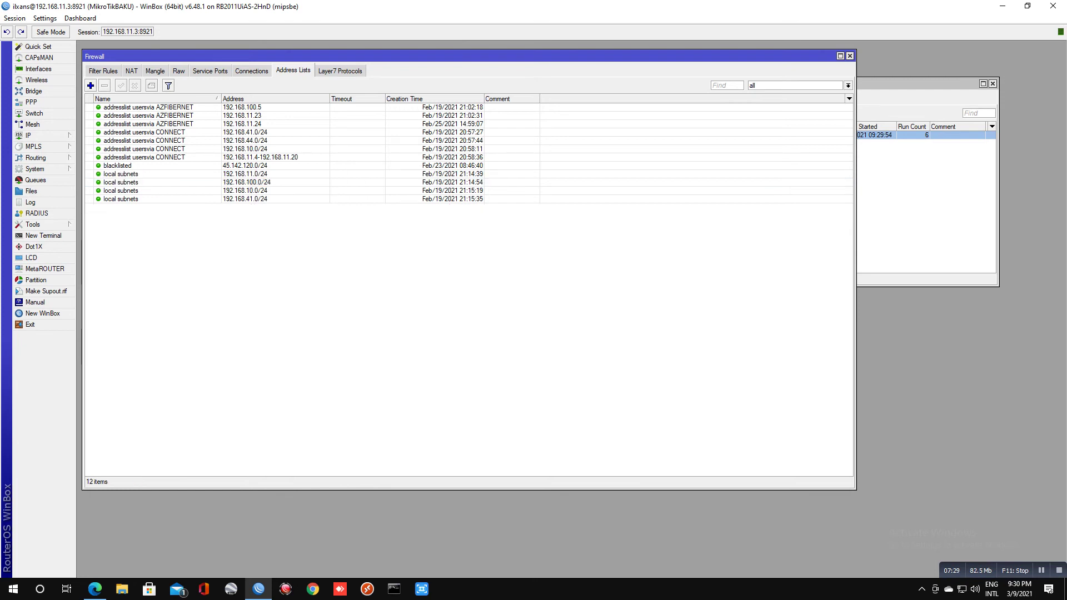
click(917, 83)
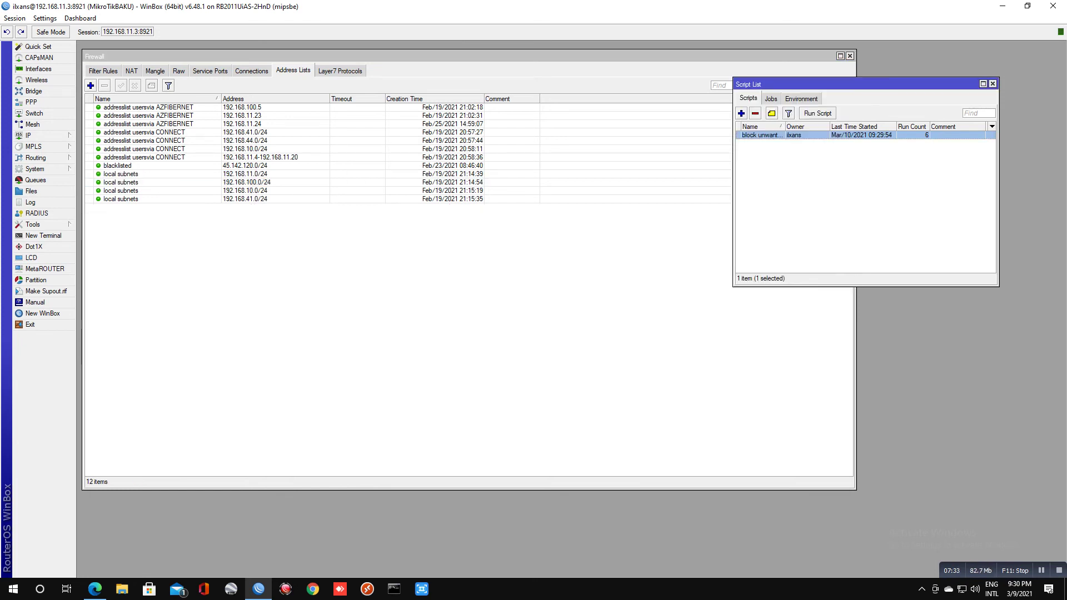
click(817, 113)
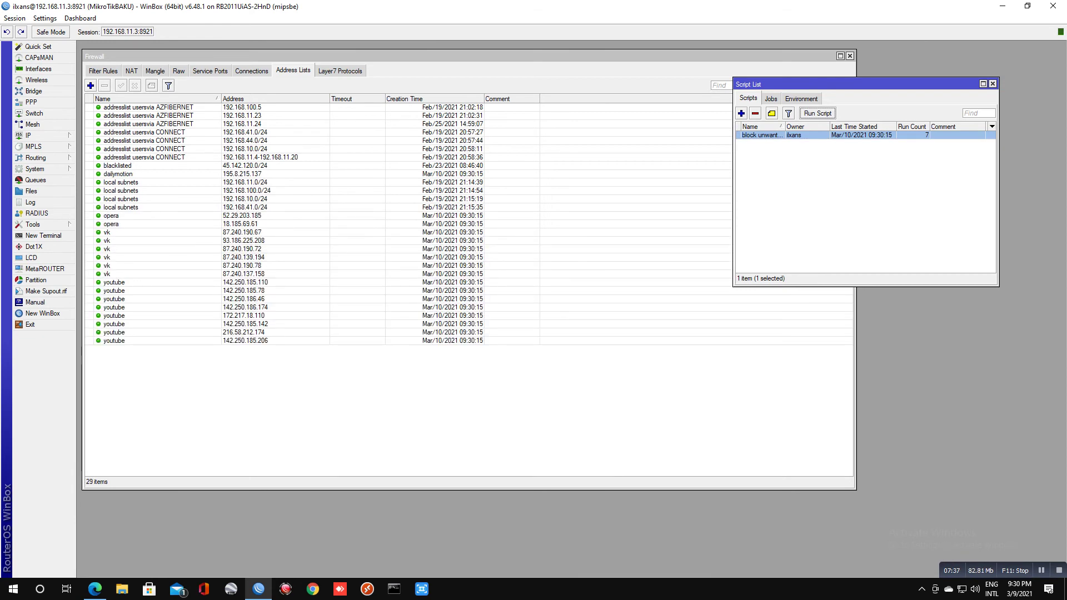
- Delete the five firewall filter drop rules for youtube, facebook, dailymotion, vk and opera
click(103, 71)
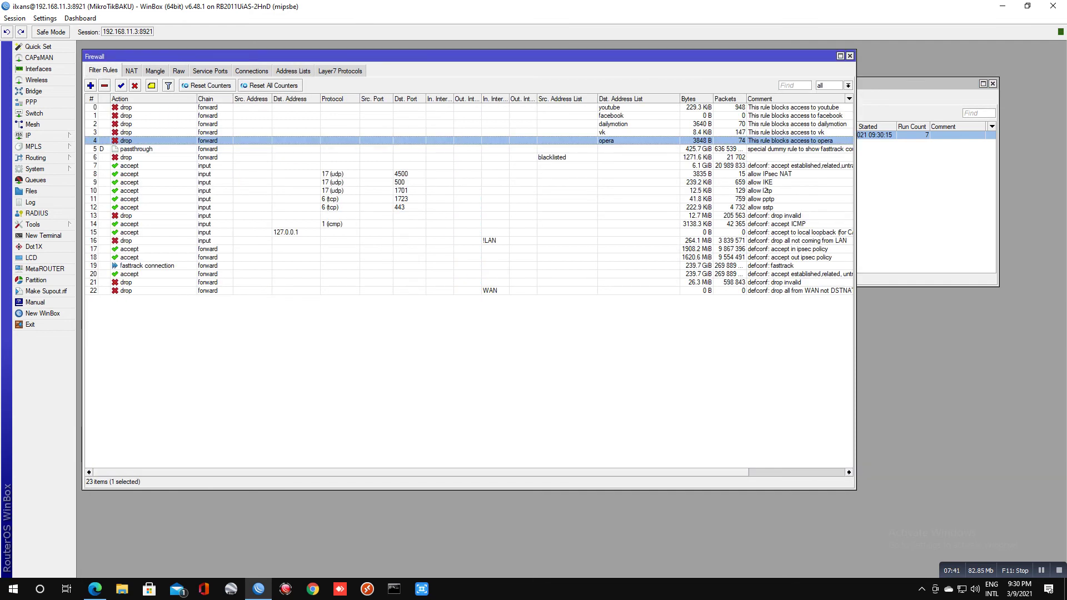
shift+click(250, 108)
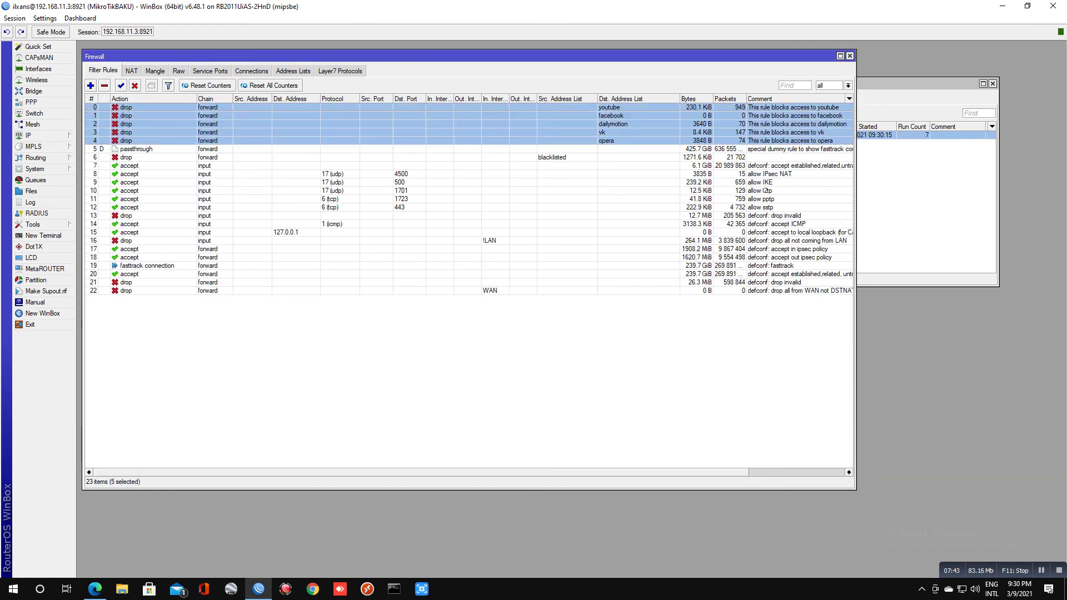
key(Delete)
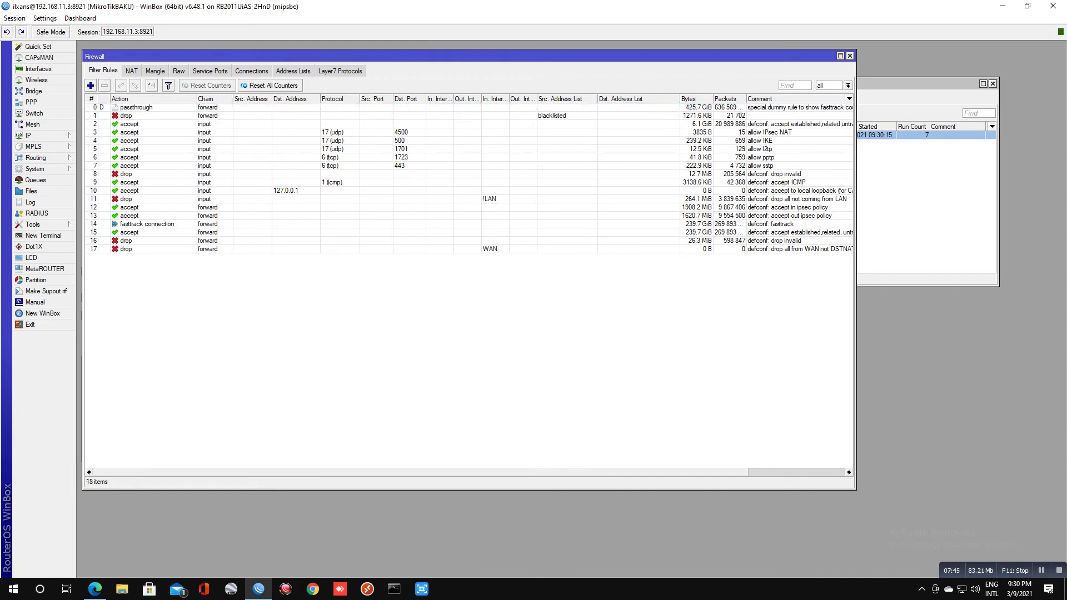
- Switch to Google Chrome and test access without the drop rules by loading youtube.com and the Opera site in new tabs
click(313, 589)
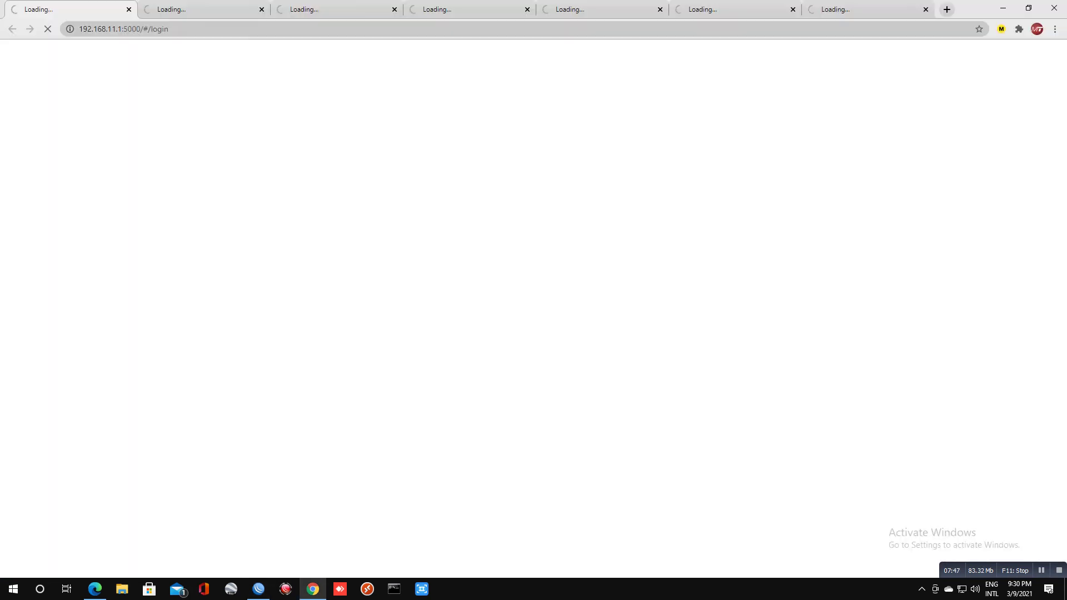
click(947, 10)
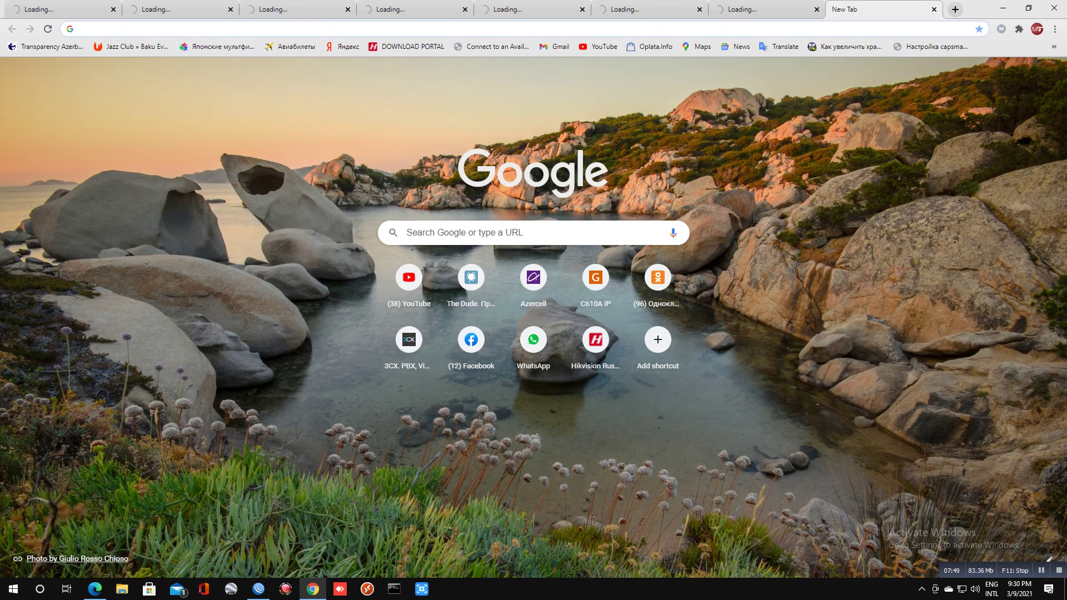
text(you)
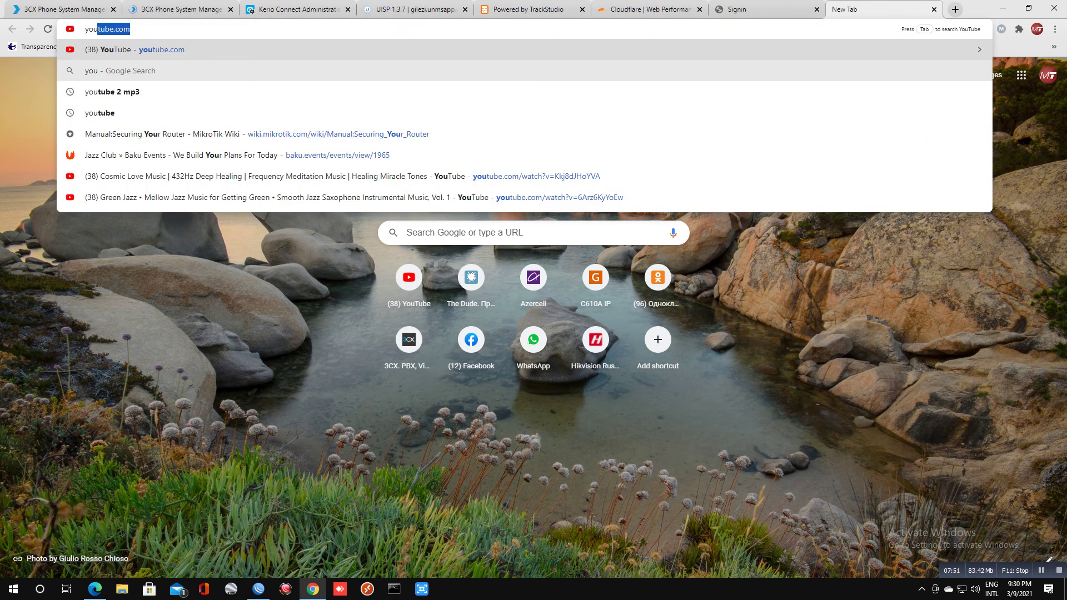
key(Return)
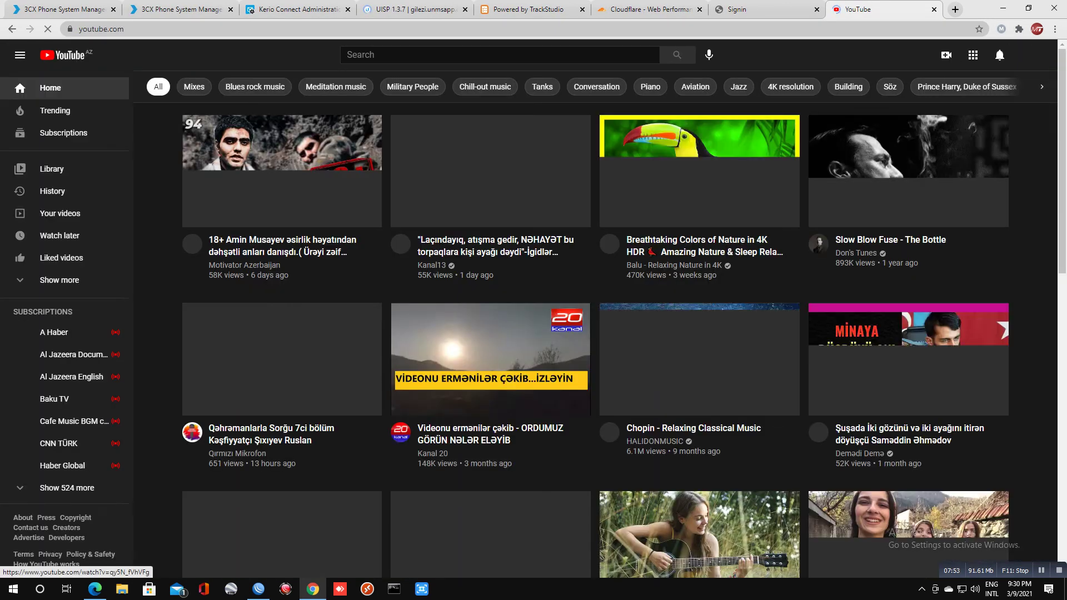
key(ctrl+t)
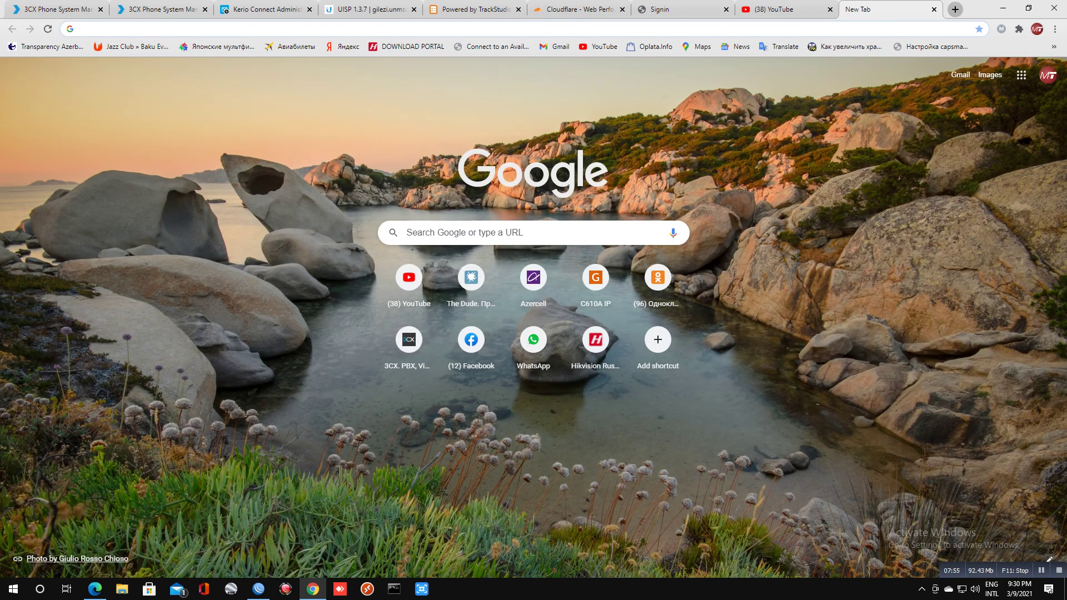
text(opera)
key(Return)
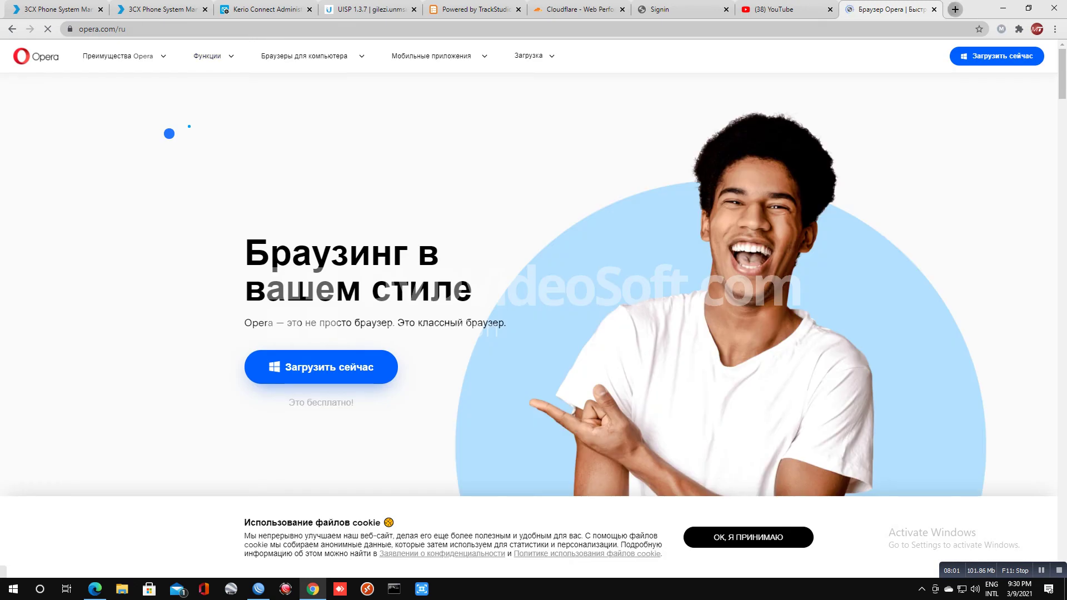
- Test access to Dailymotion and vk.com in new tabs, and close the browser window
key(ctrl+t)
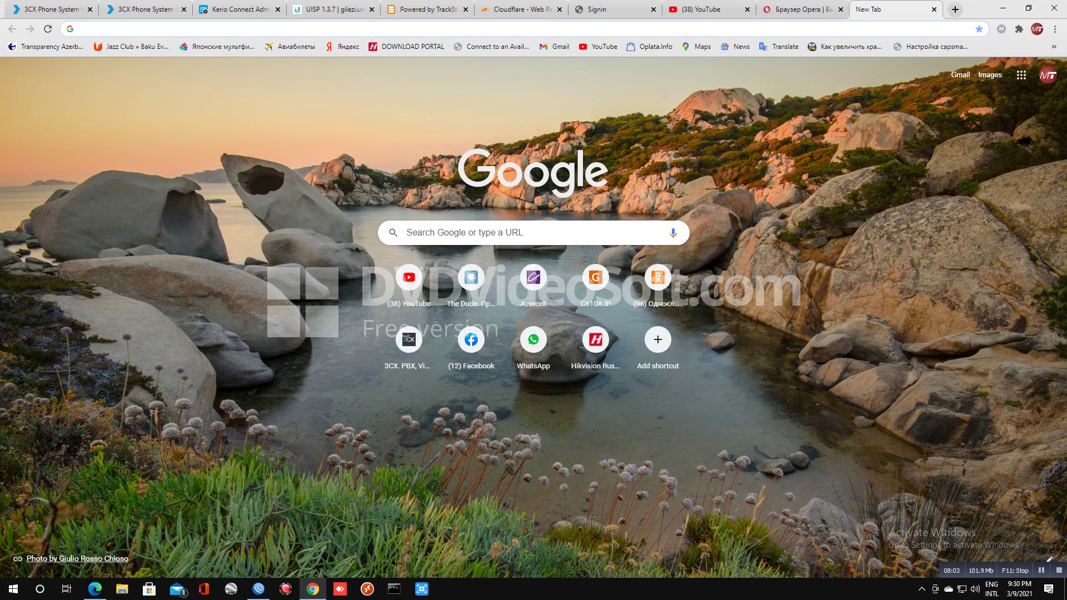
click(356, 29)
text(daily)
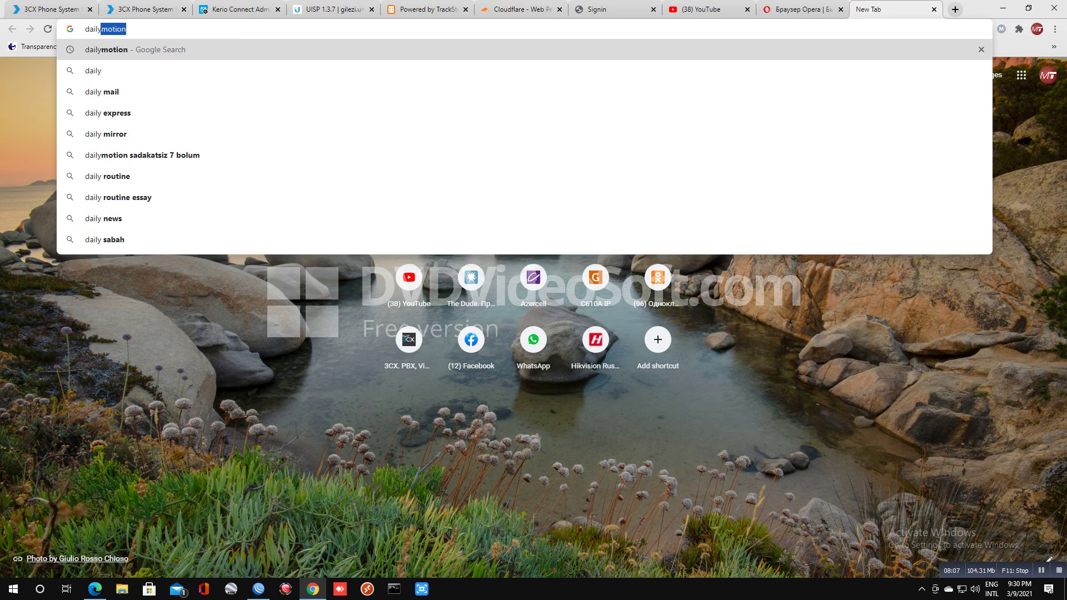
key(Return)
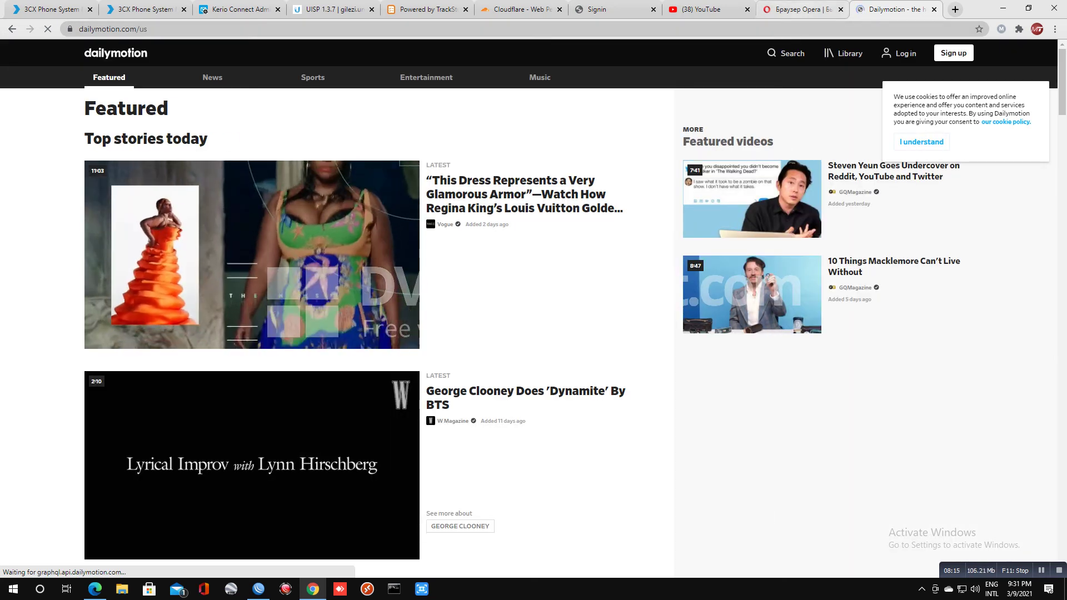
key(ctrl+t)
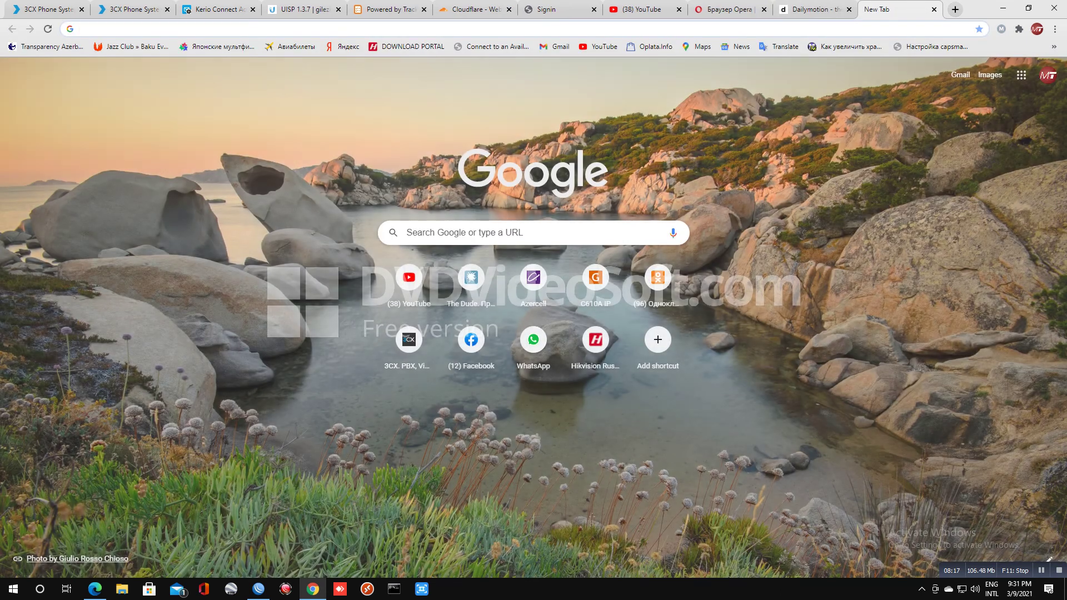
text(vk.com)
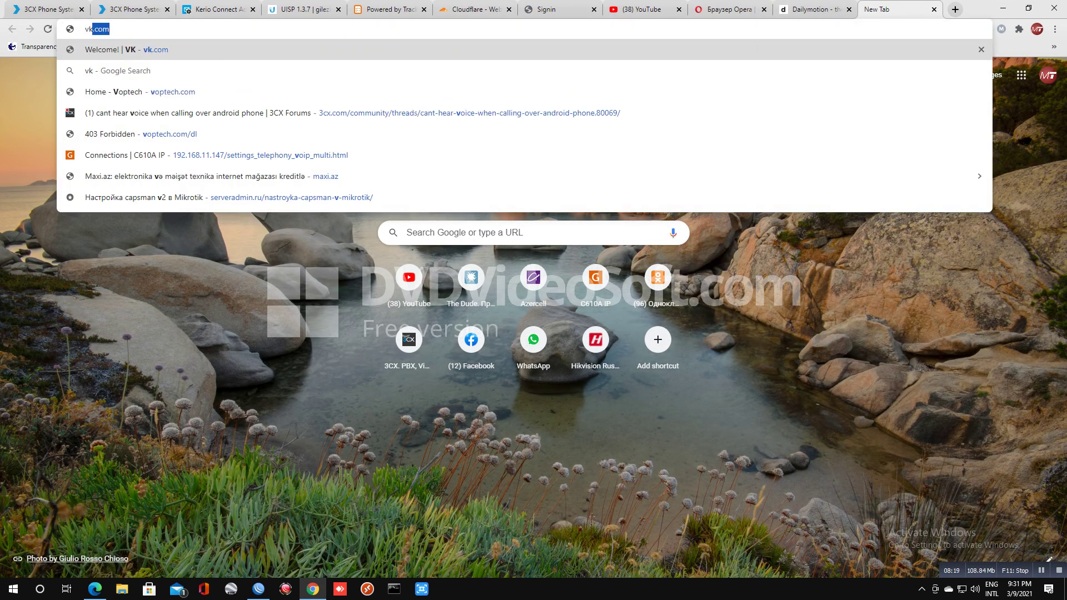
key(Return)
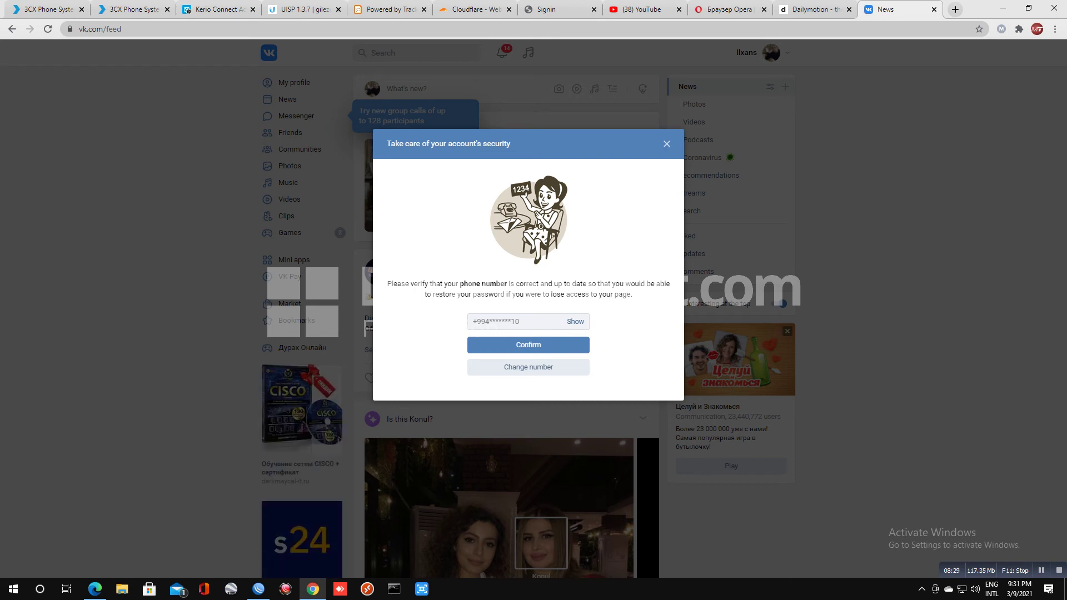
click(1055, 8)
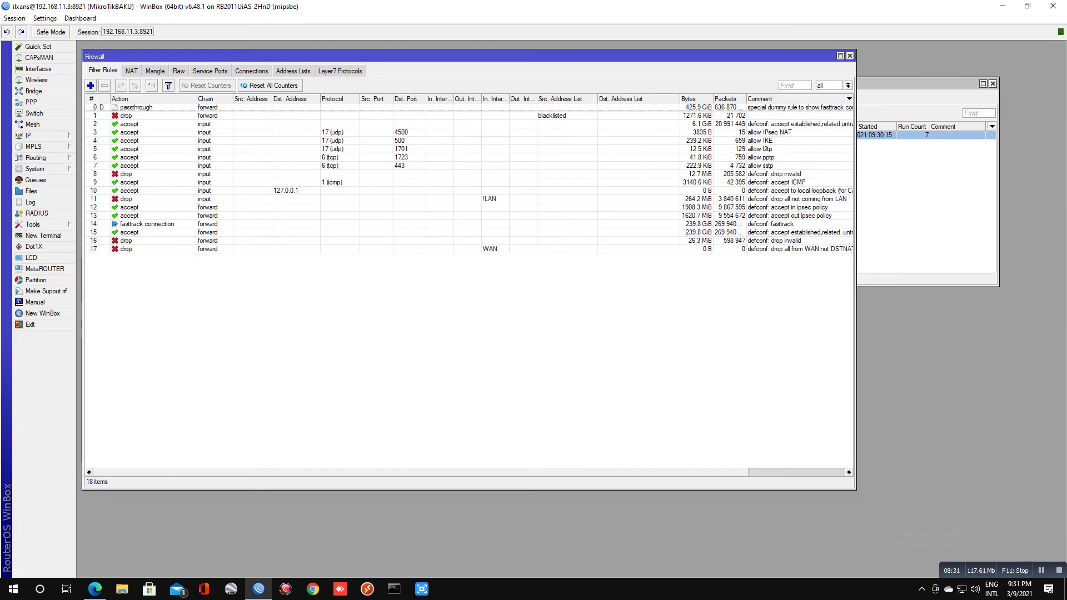
- Rerun the block unwanted script in WinBox and check the youtube, dailymotion, vk and opera drop rules in the filter rules
click(918, 84)
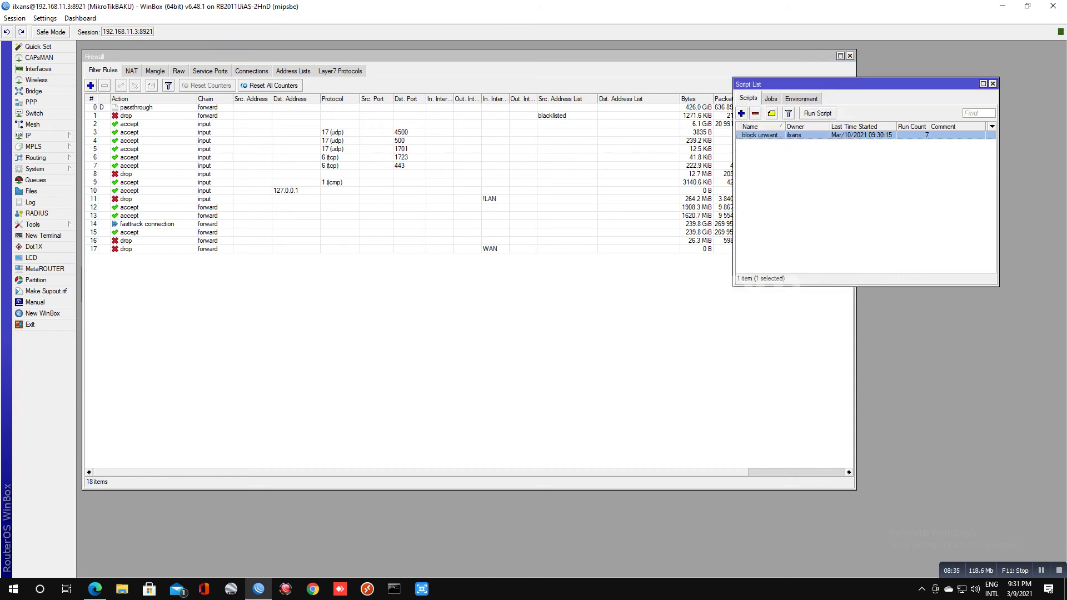
click(818, 112)
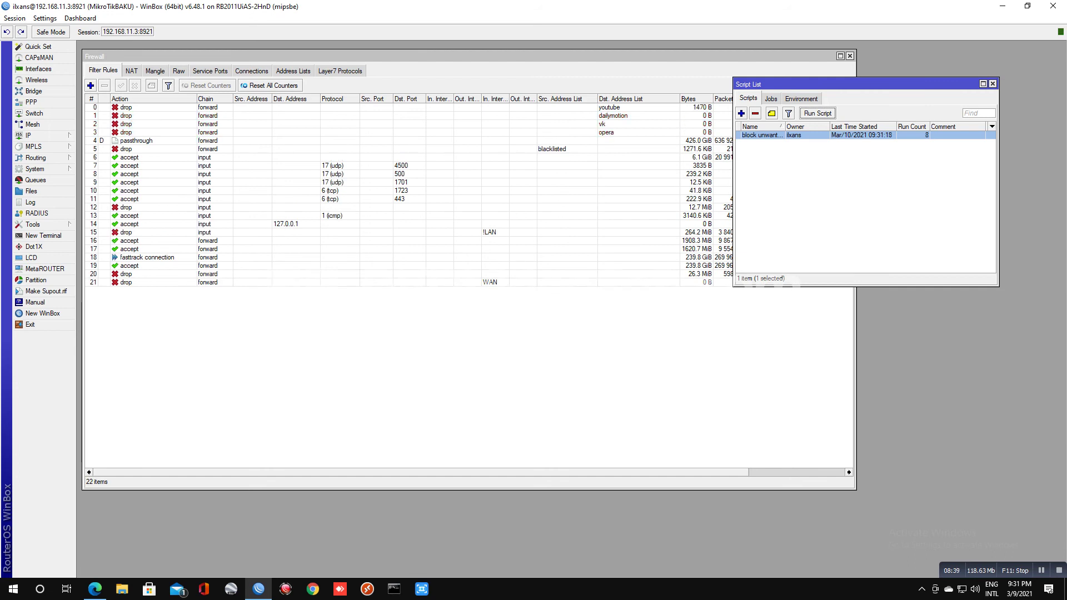
click(618, 107)
click(617, 116)
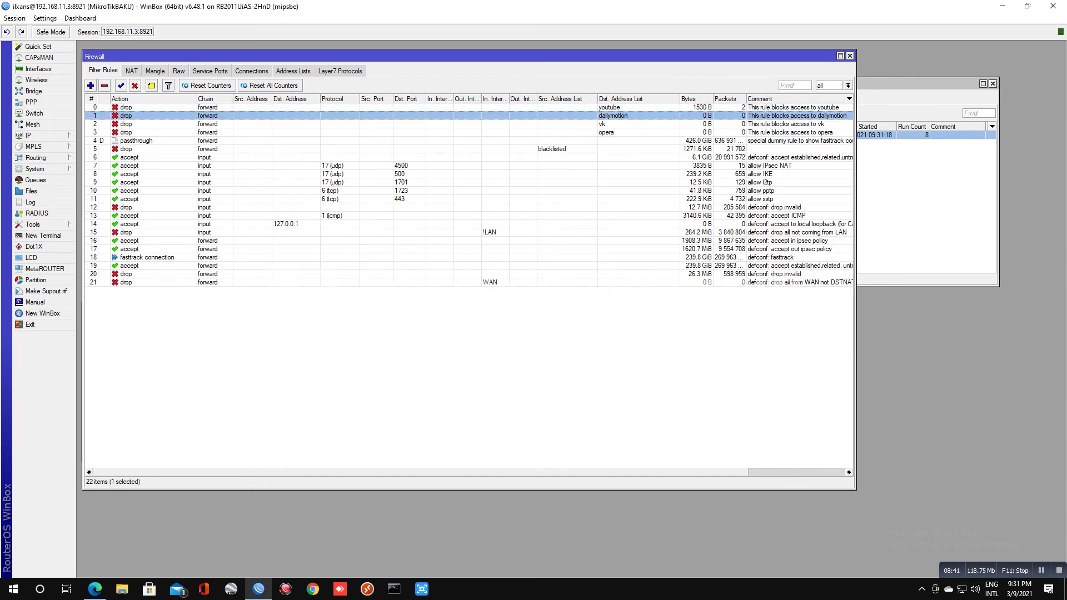
click(616, 124)
click(616, 132)
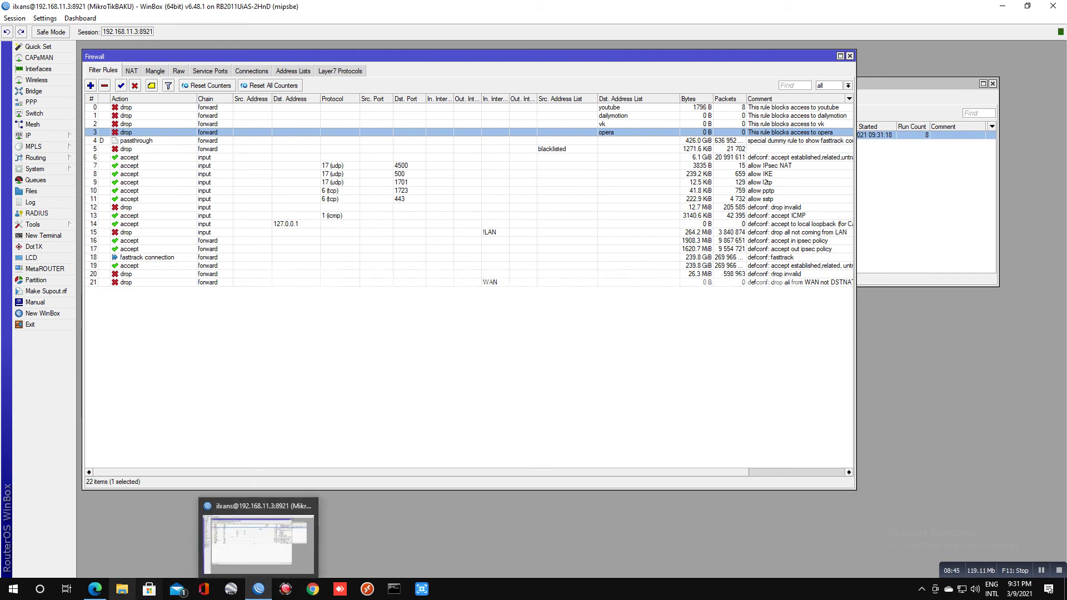
- Close the Microsoft Edge window and switch to Google Chrome to retest the block by loading youtube.com in a new tab
click(95, 589)
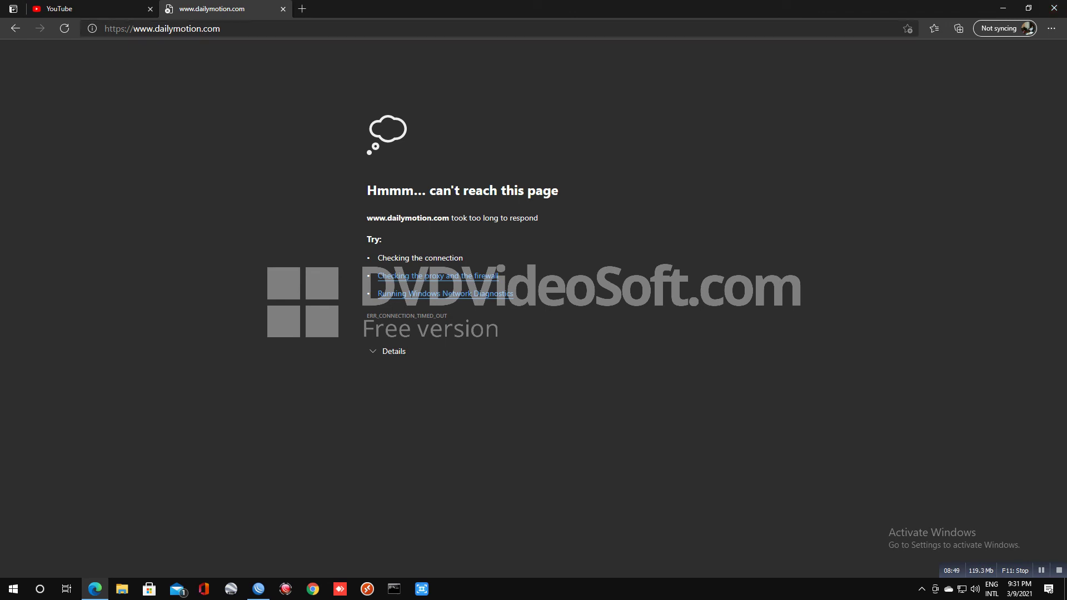
click(1055, 8)
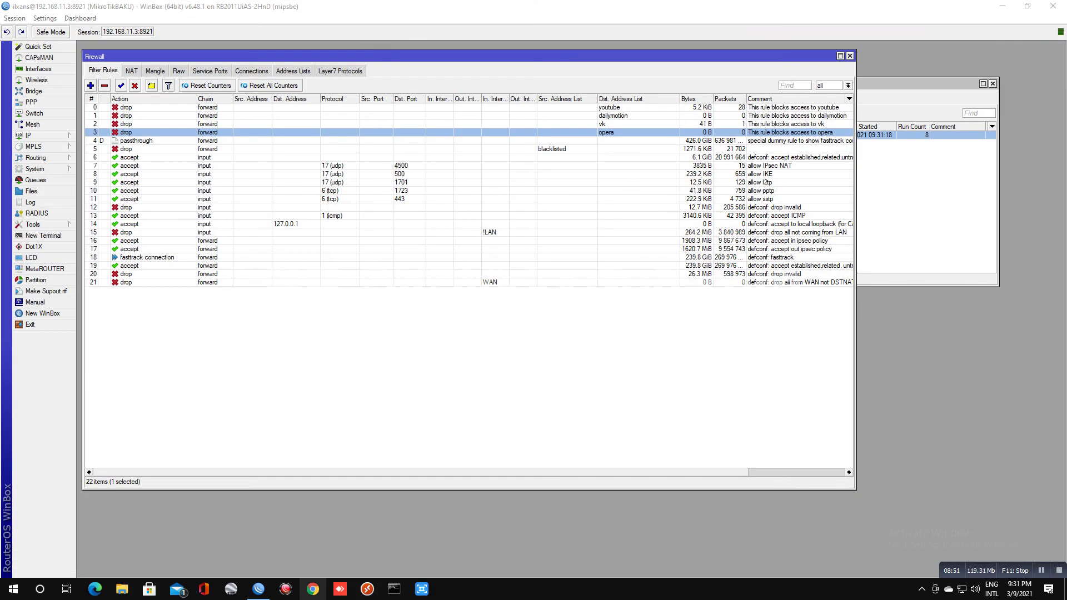
click(313, 589)
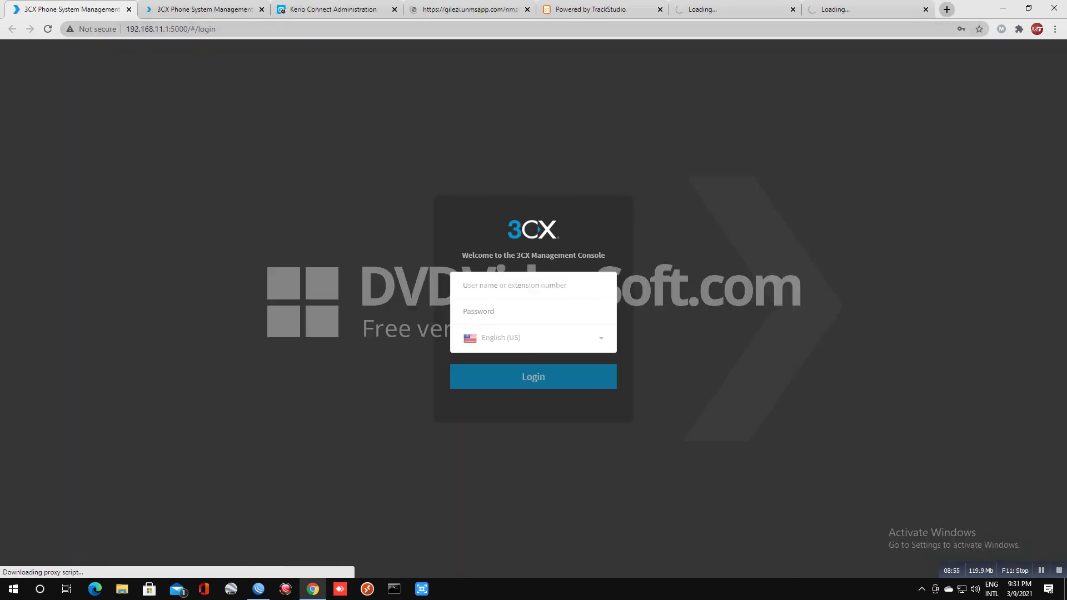
key(ctrl+t)
text(youtube.com)
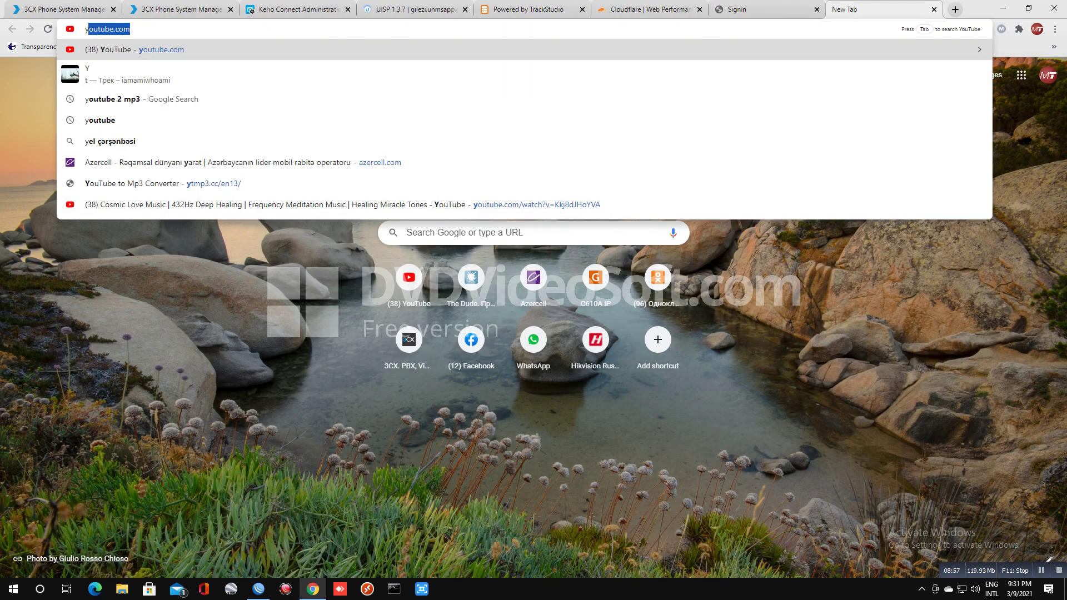
key(Return)
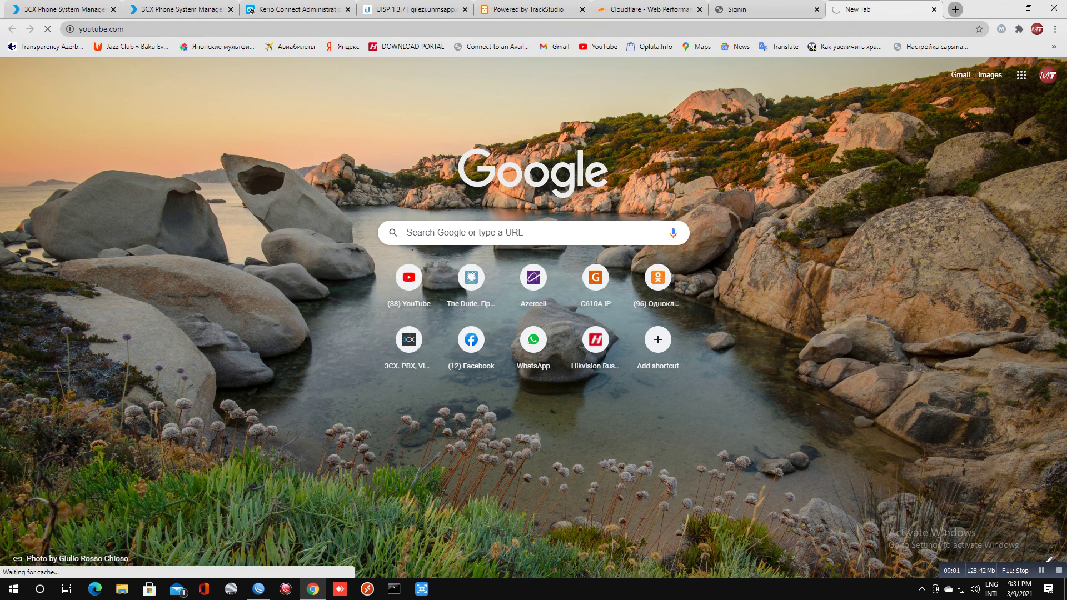
- Search for dailymotion in a new tab and open the Dailymotion site from the results to test the block
click(956, 8)
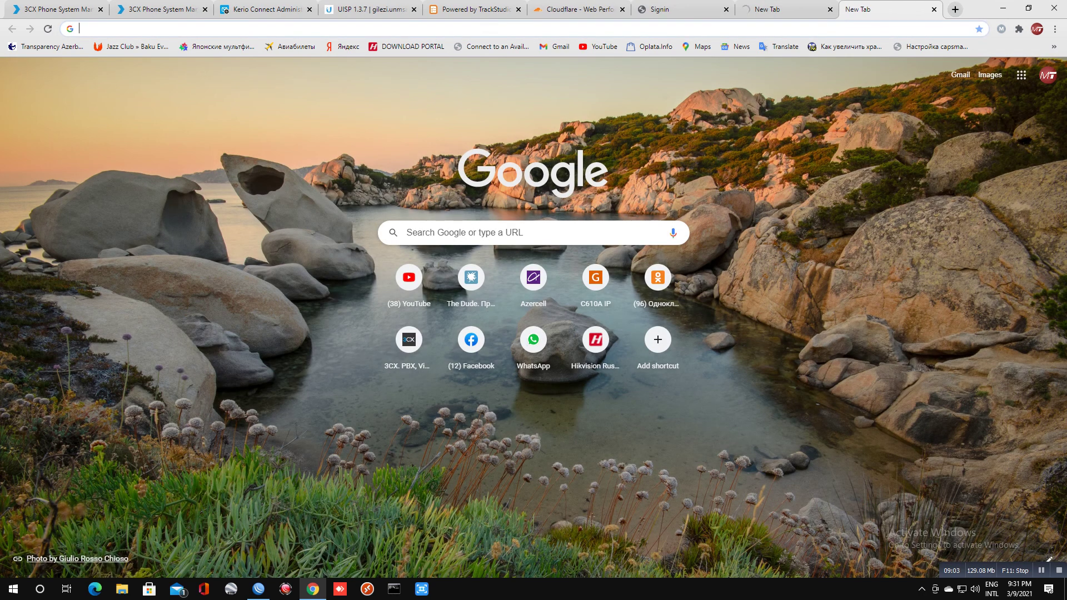
text(dailymotion)
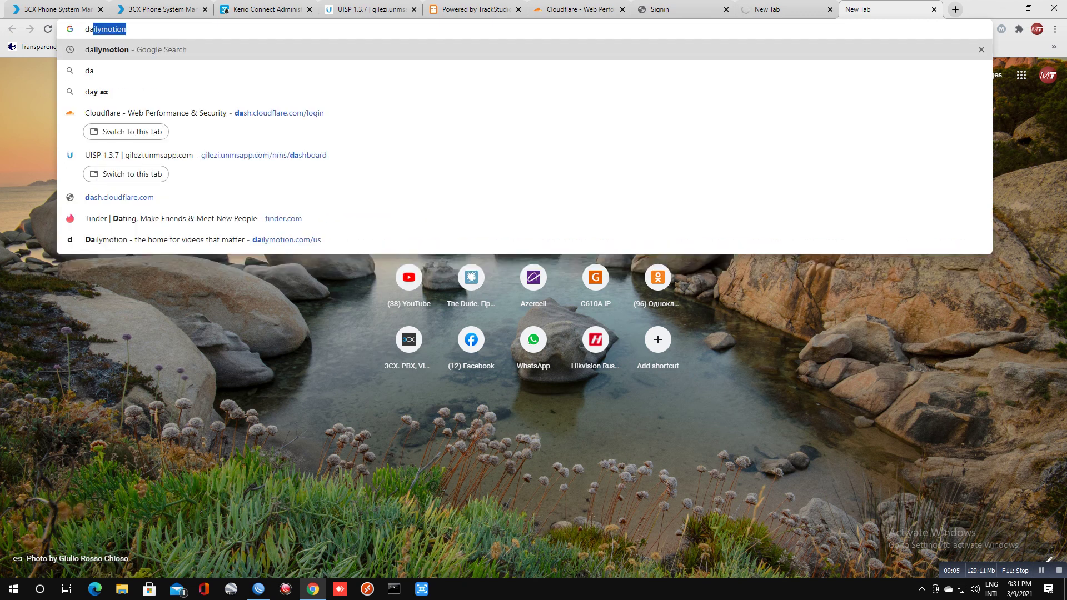
key(Return)
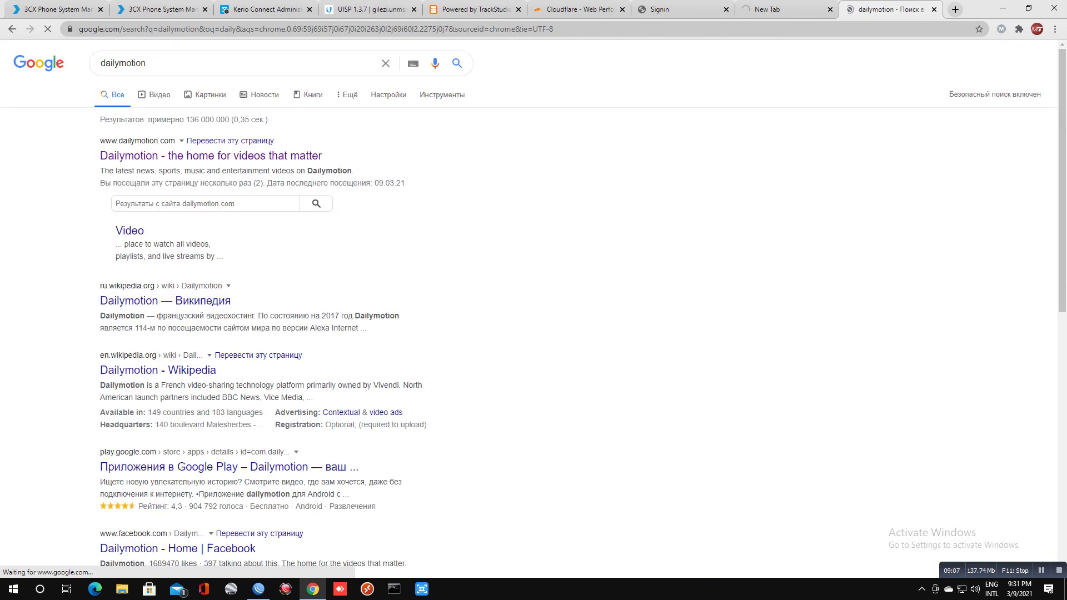
click(211, 155)
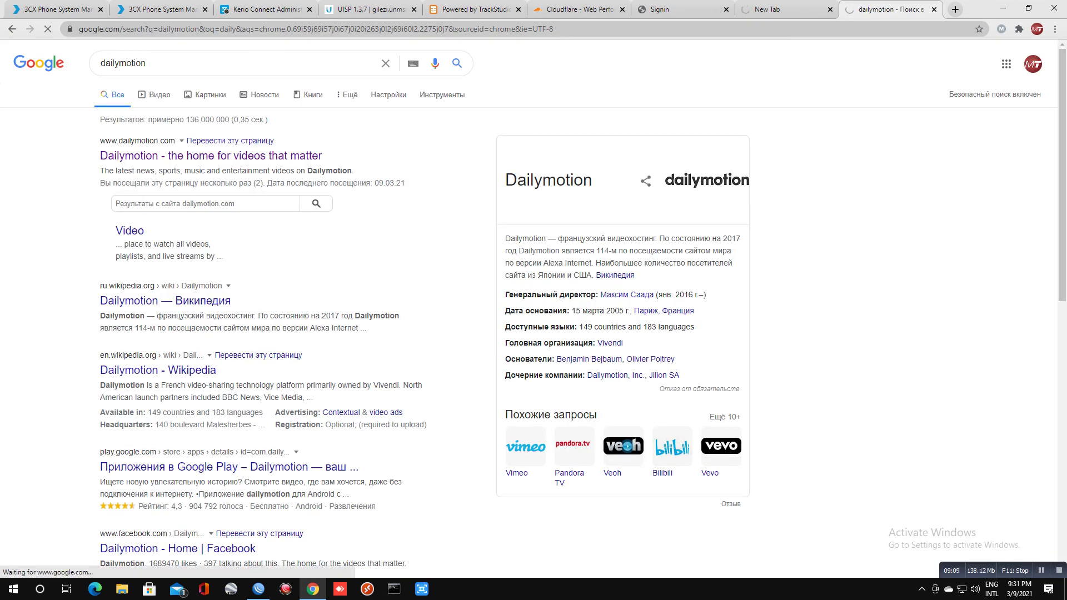
- Search for opera in a new tab, open the Opera site from the results to test access, and close that tab
key(ctrl+t)
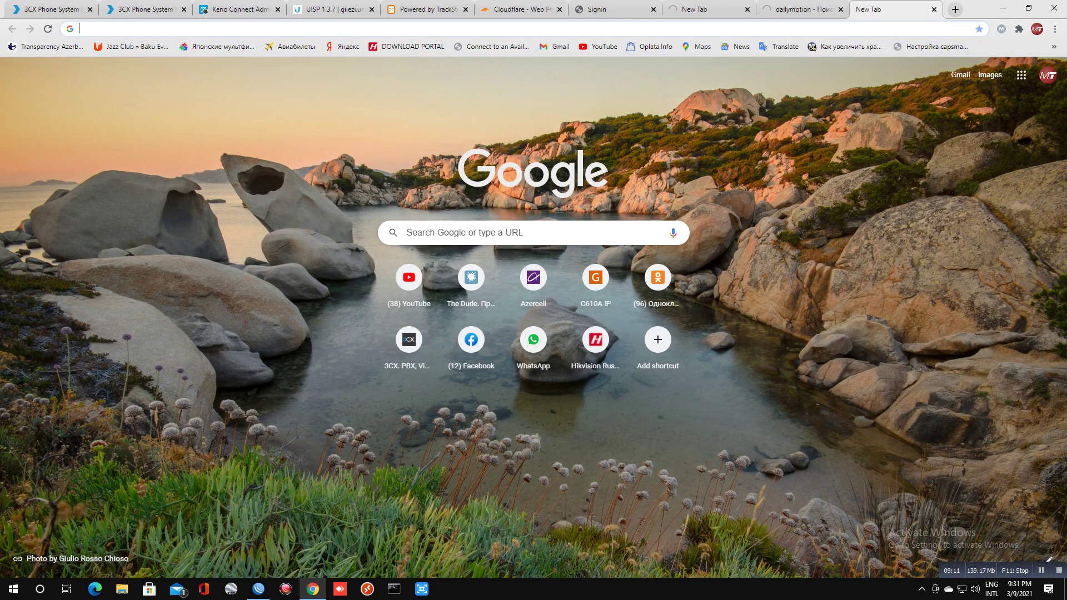
text(opera)
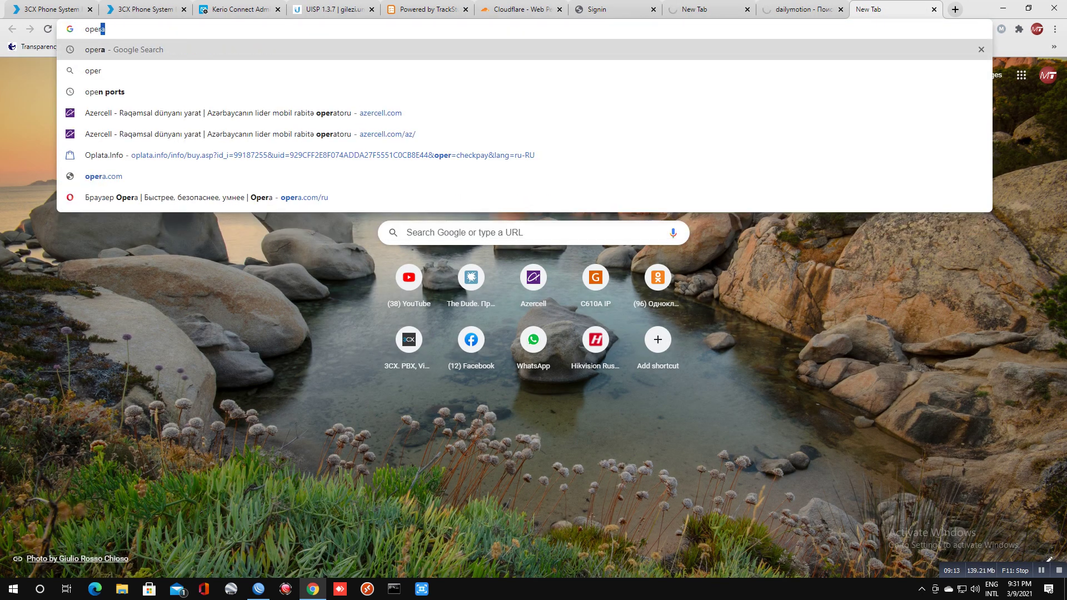
key(Return)
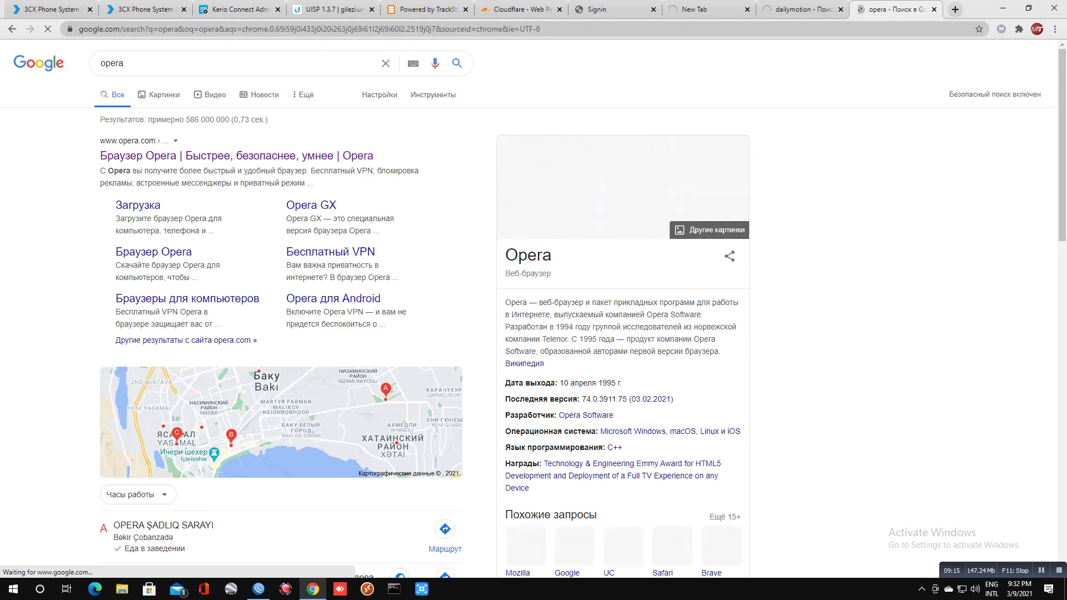
click(234, 156)
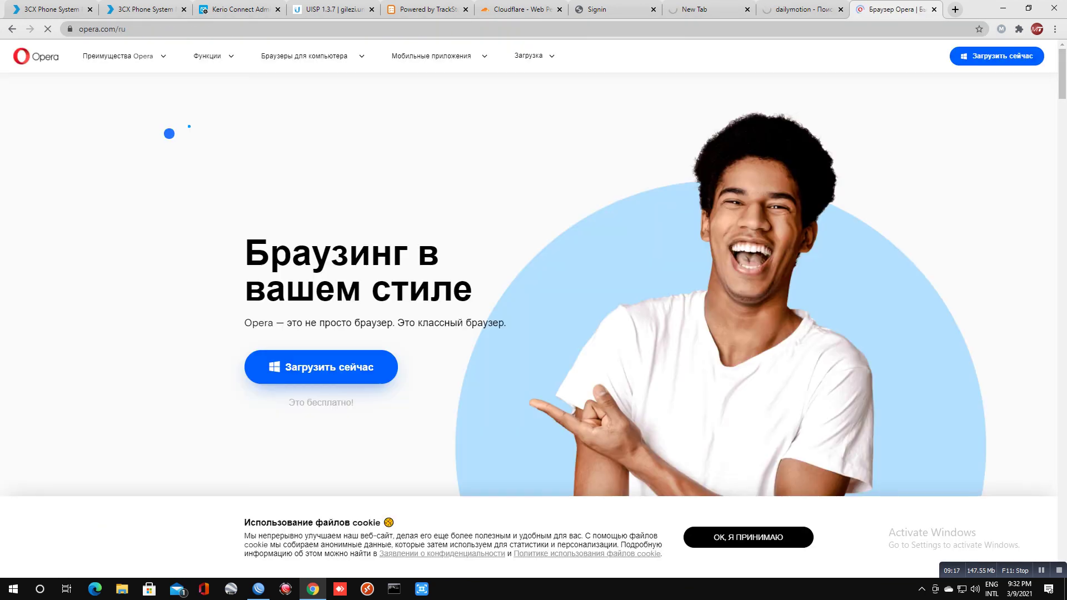
click(935, 9)
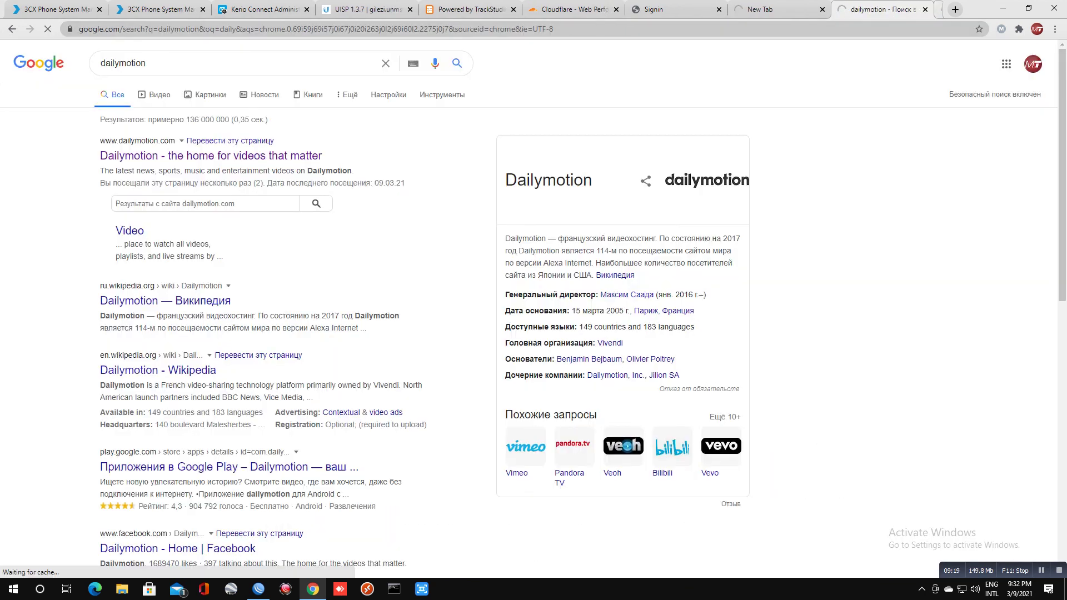
- Check whether the YouTube and Dailymotion pages load in their open tabs
click(786, 10)
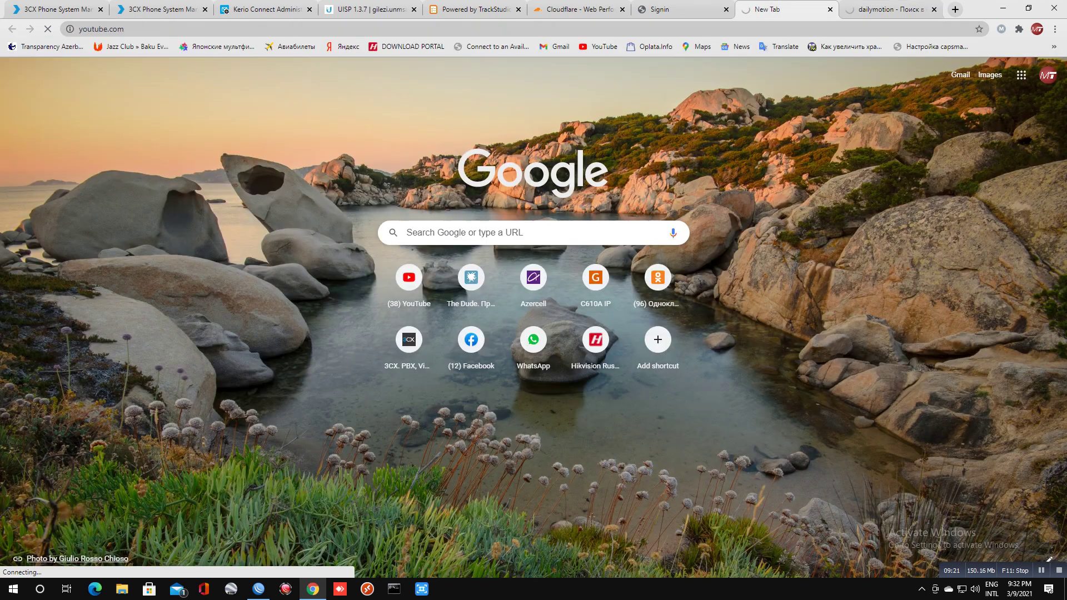
click(889, 10)
key(ctrl+shift+Tab)
- Test access to vk.com in a new tab
key(ctrl+t)
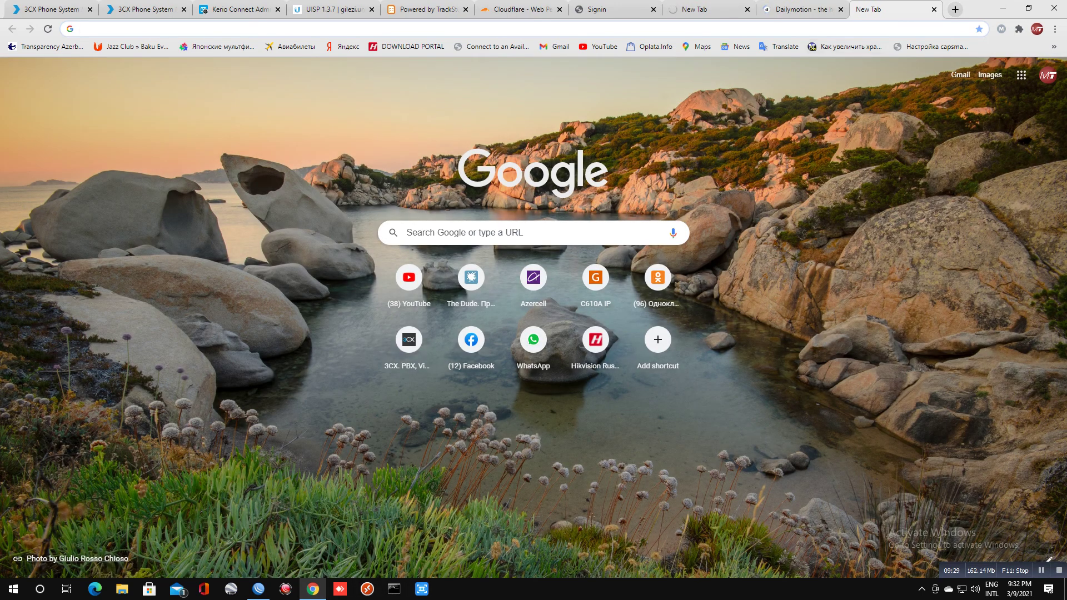
click(823, 29)
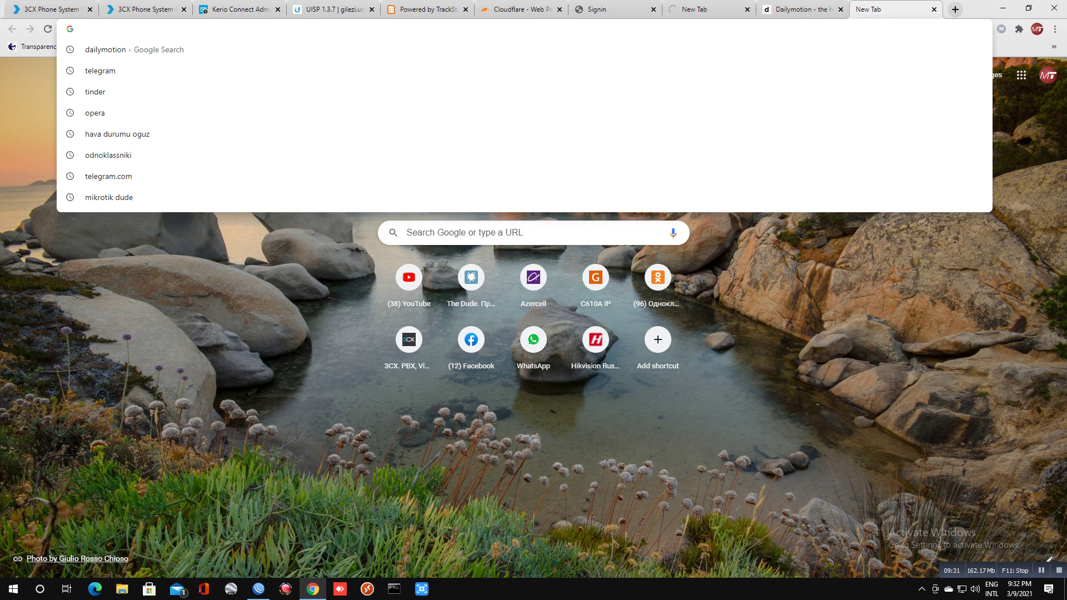
text(vk.com)
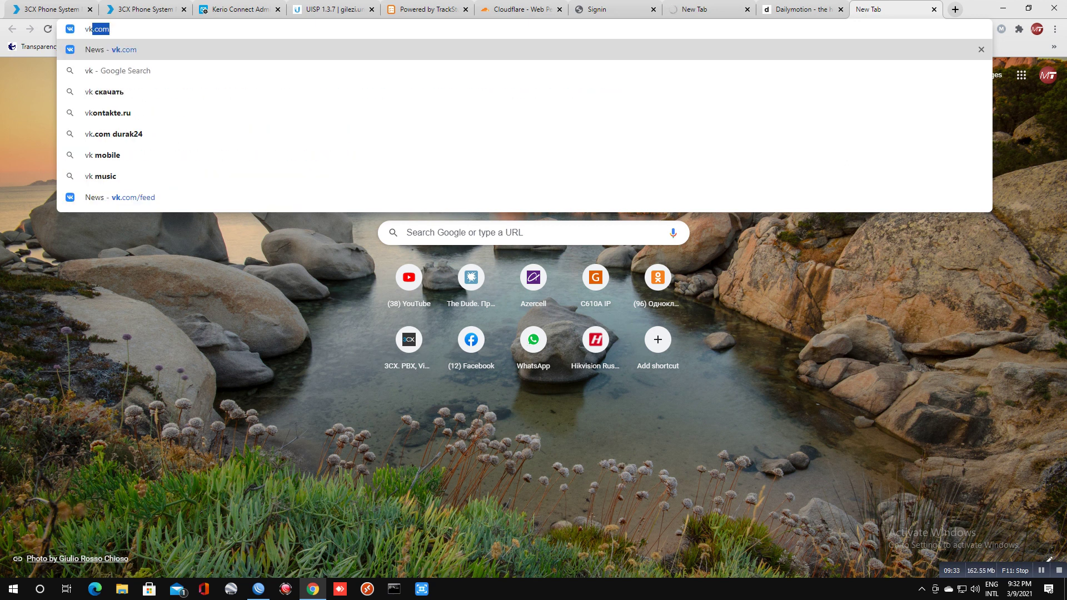
key(Return)
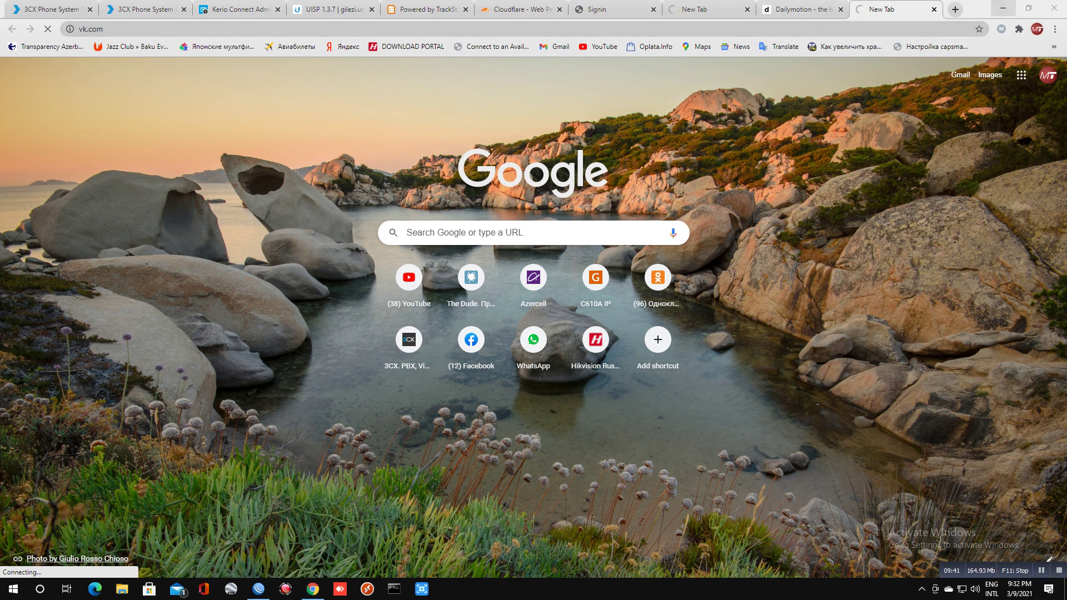
- Minimize the browser to return to WinBox, bring the script list to the front and select the block unwanted script
click(1003, 8)
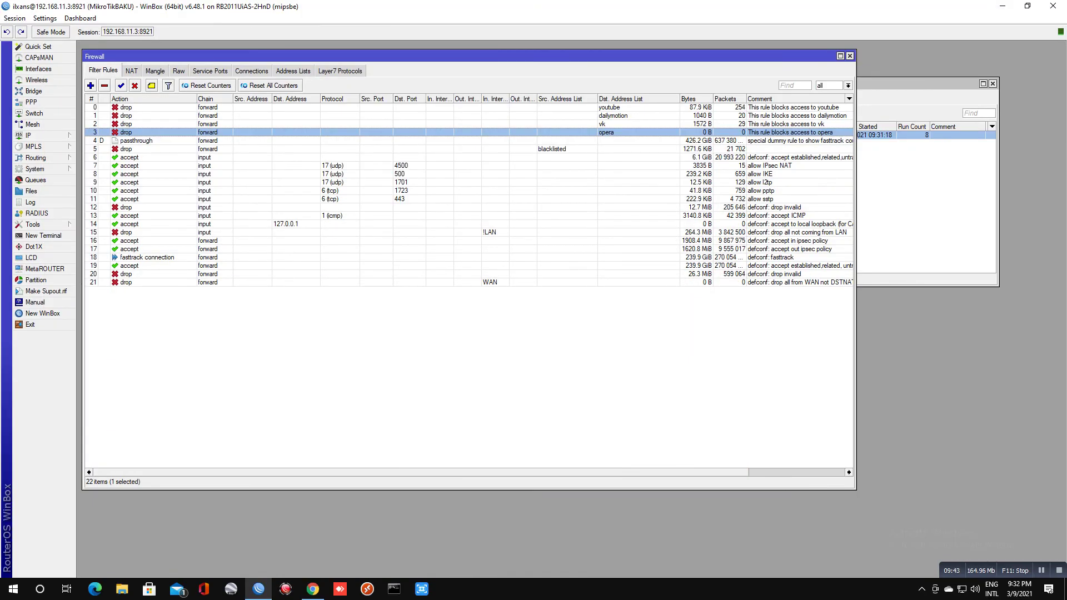
click(926, 189)
click(778, 135)
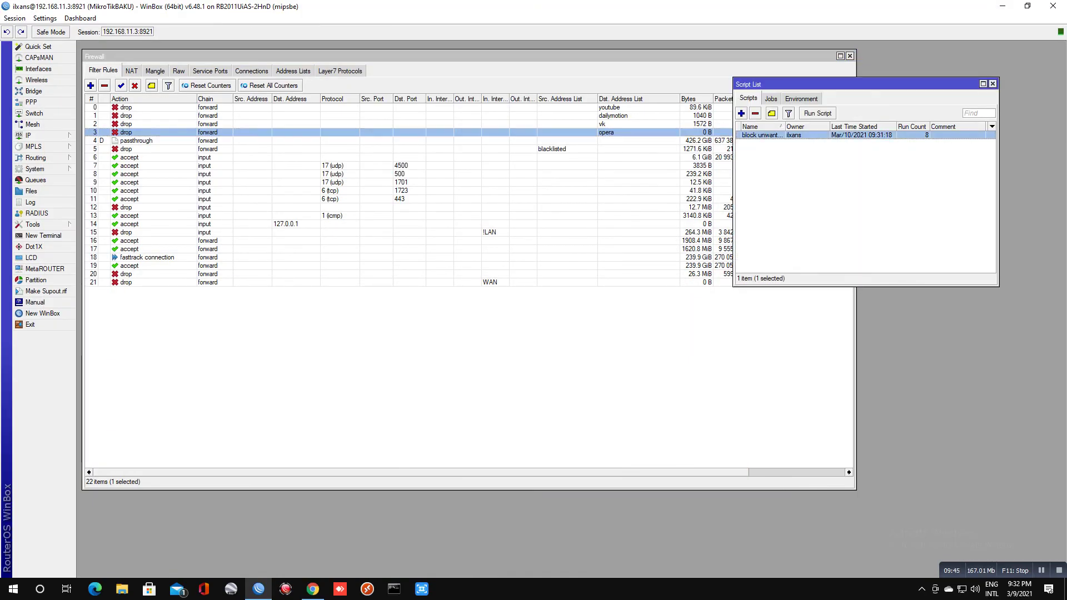